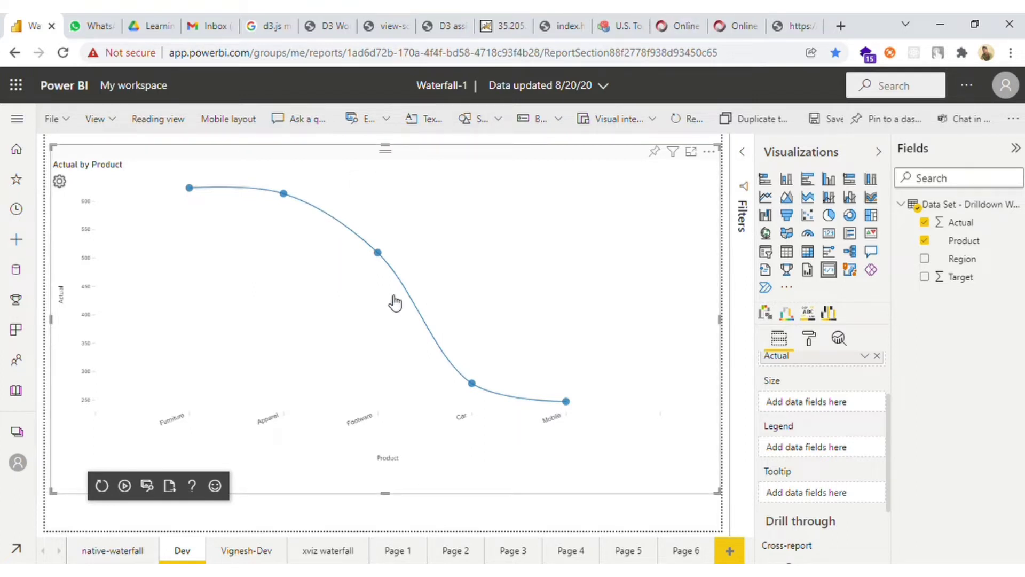
- Try Target as the marker Size field, then remove it
scroll(828, 430, up, 2)
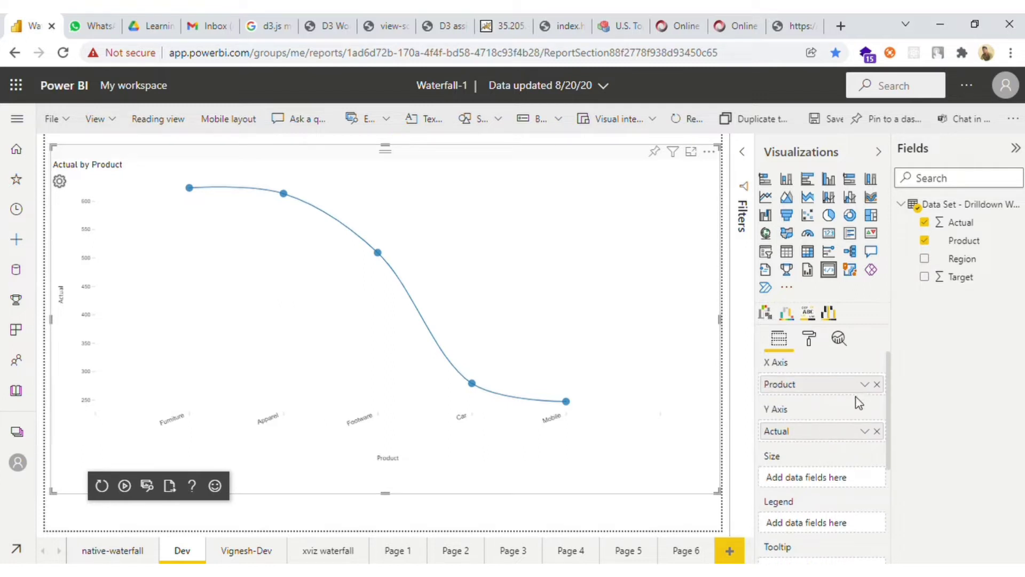
scroll(860, 421, down, 2)
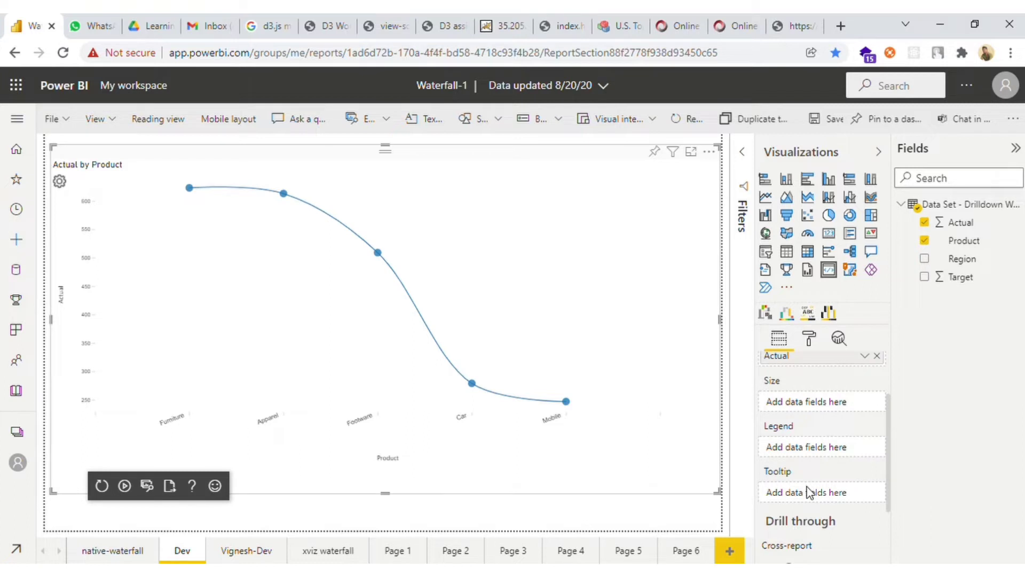
scroll(808, 490, up, 2)
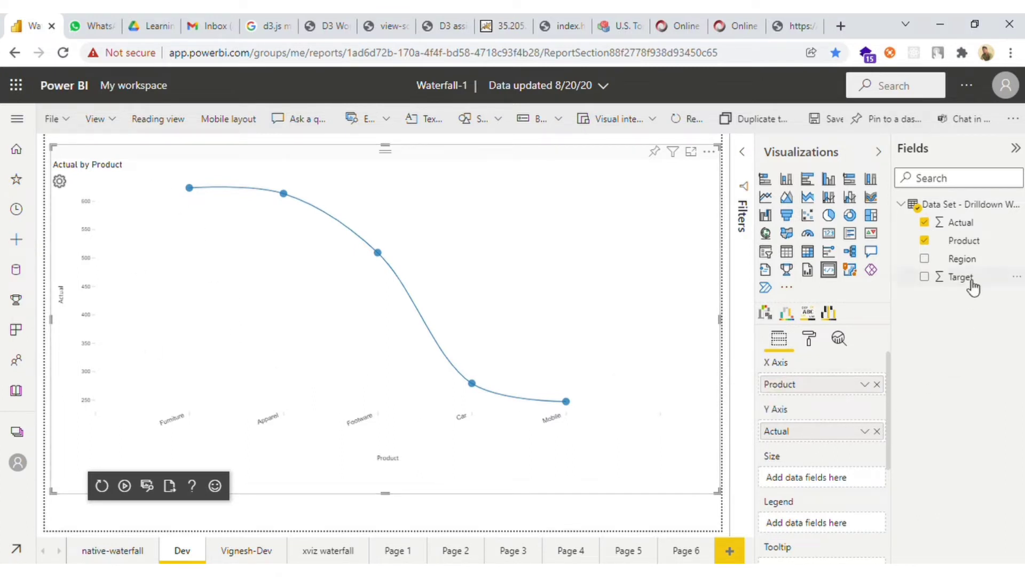
drag(972, 284, 824, 484)
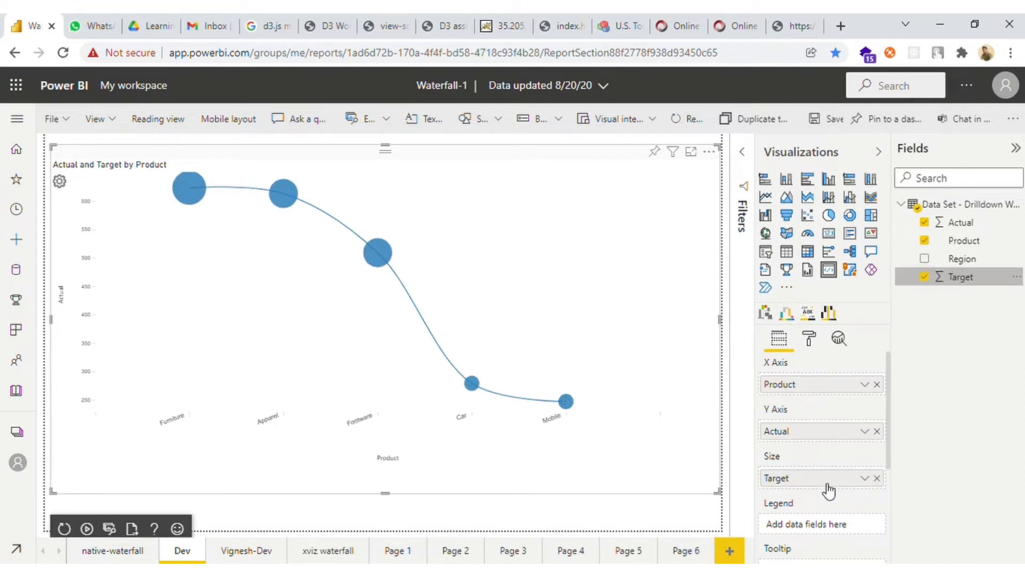
click(877, 478)
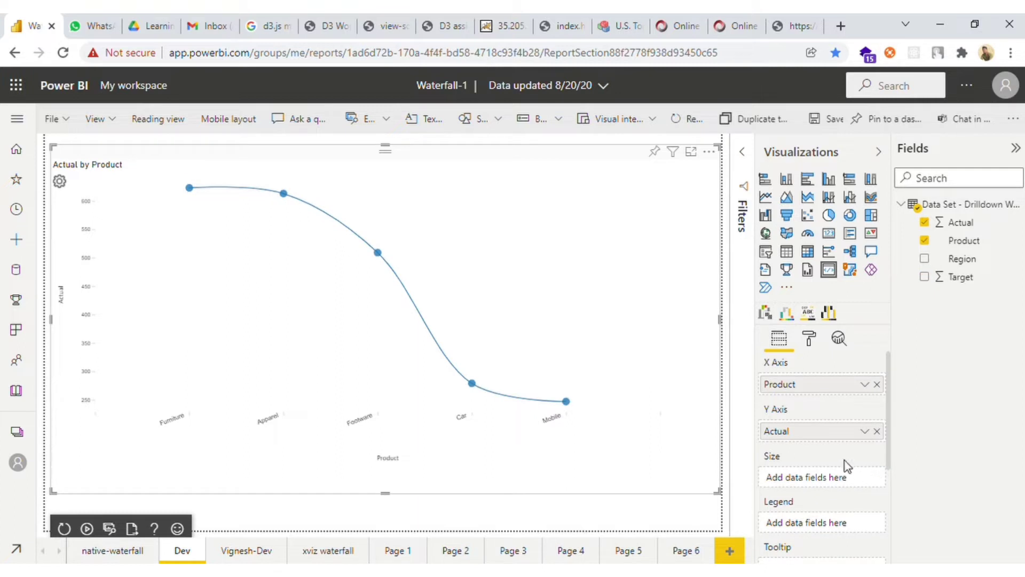
- Add Target as a tooltip field, preview it on a point, then remove it
scroll(840, 462, down, 3)
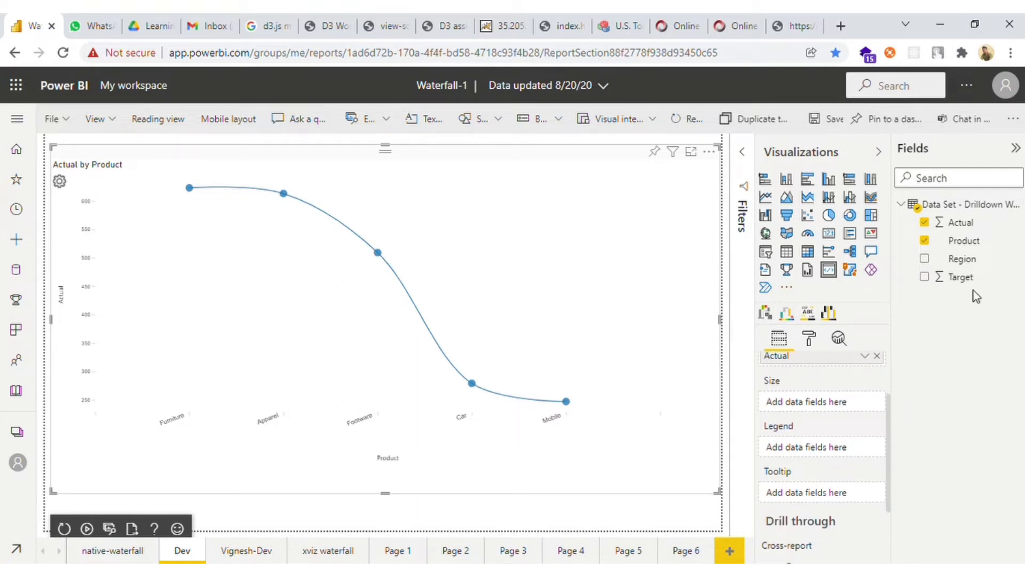
drag(962, 277, 995, 331)
mouse_move(571, 406)
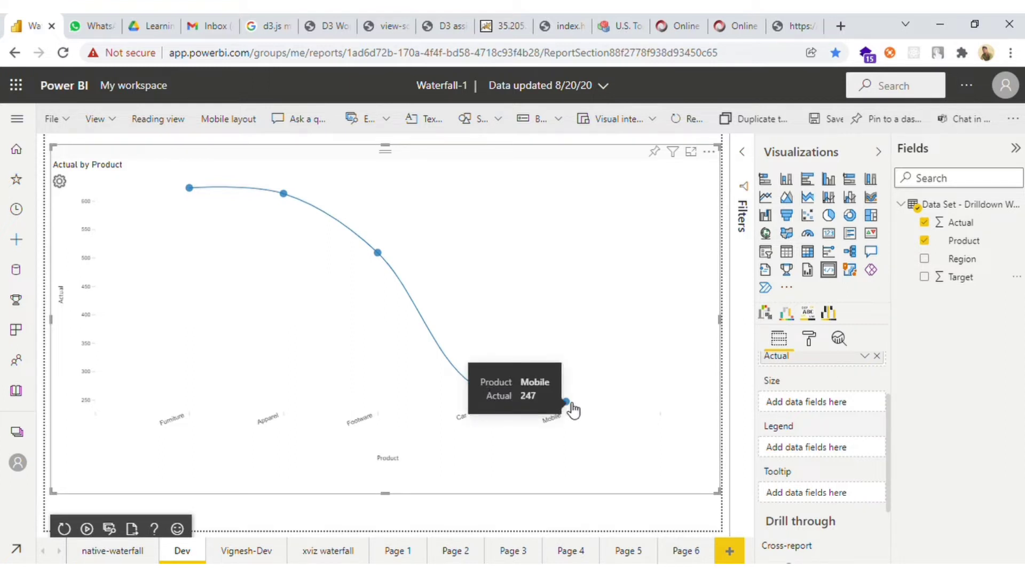
drag(956, 277, 823, 493)
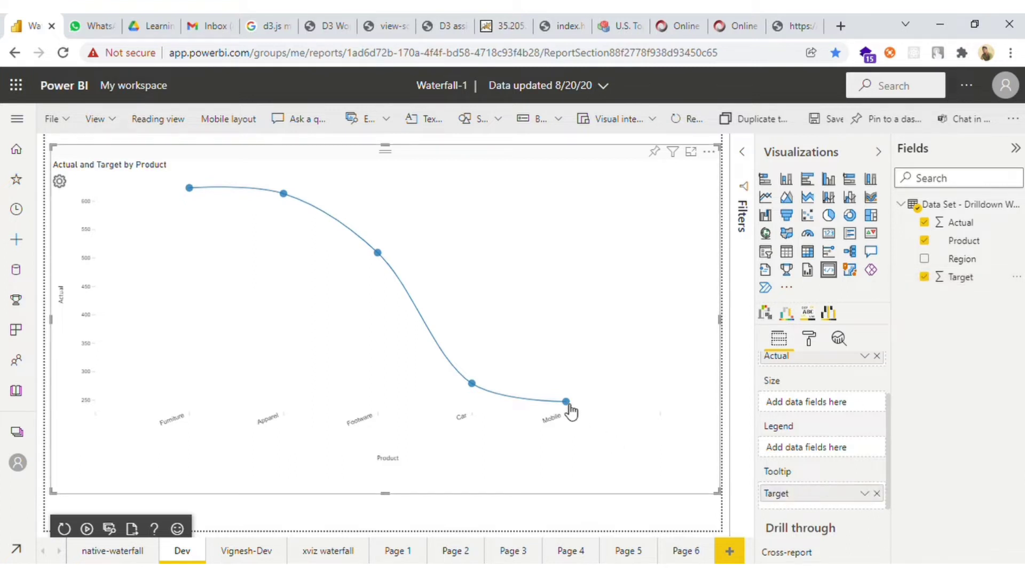
mouse_move(570, 411)
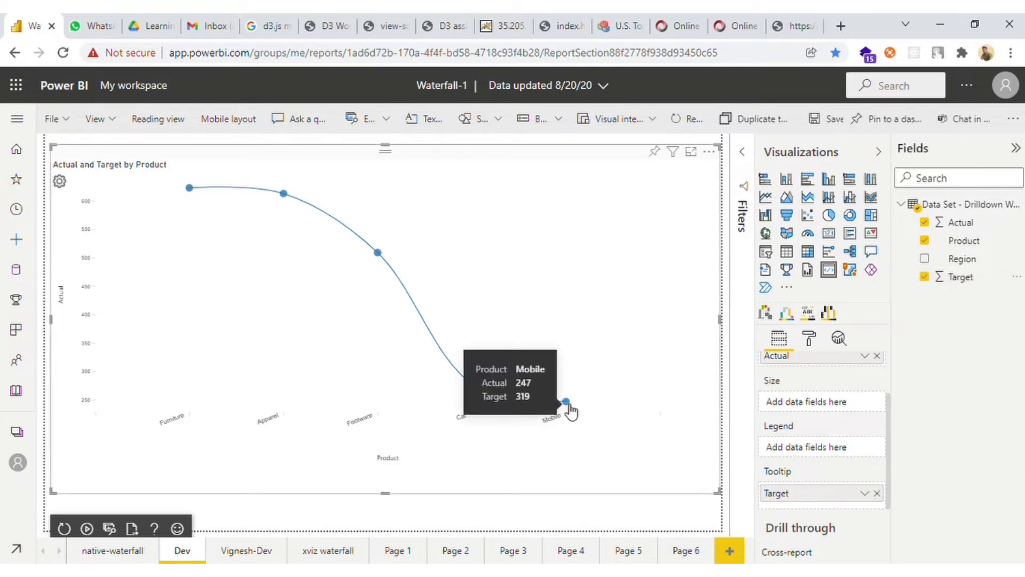
click(877, 494)
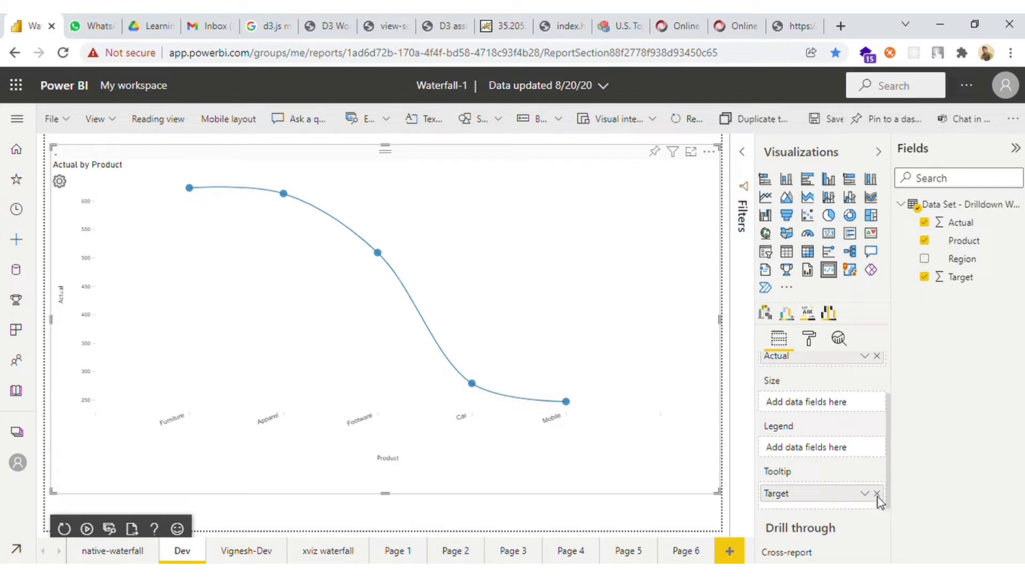
- Expand the Shapes settings and try Triangle, then Diamond marker shapes
click(810, 340)
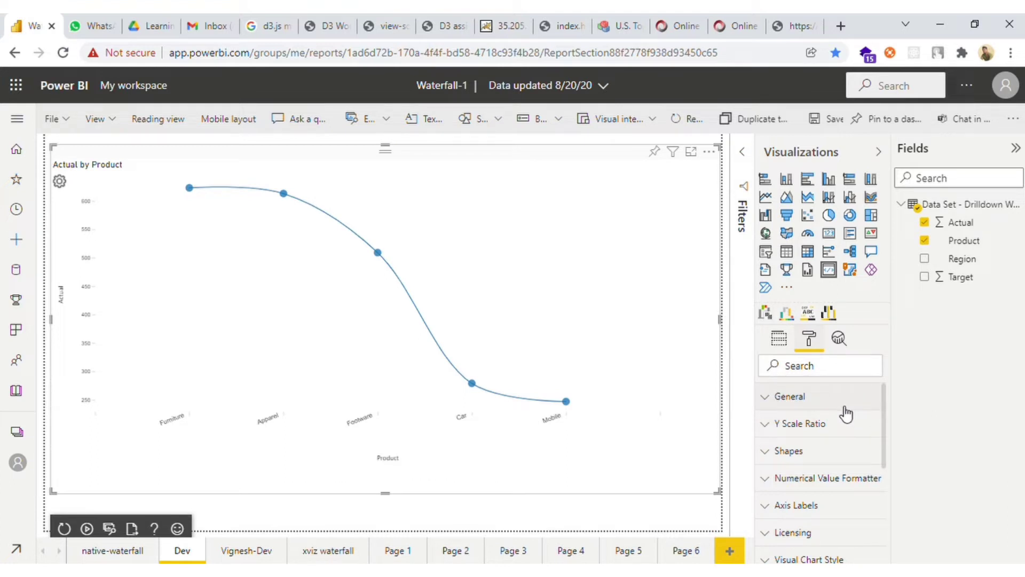
click(828, 450)
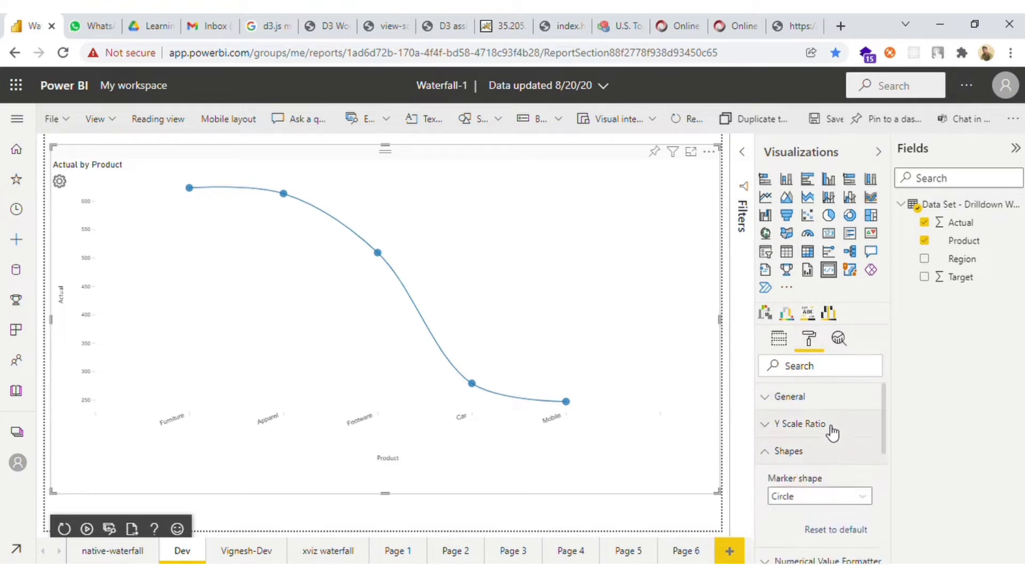
scroll(831, 432, down, 2)
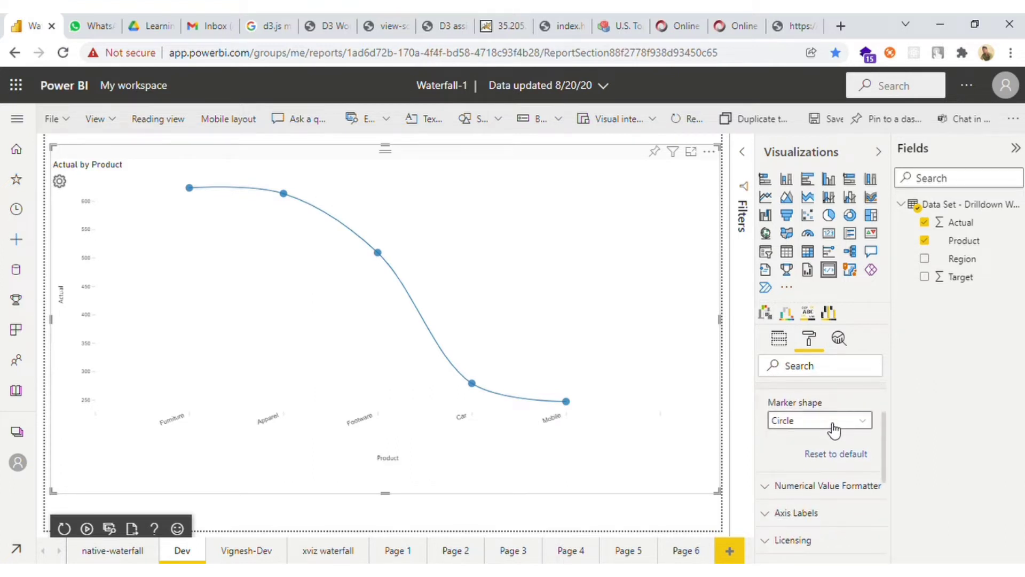
click(833, 429)
click(823, 455)
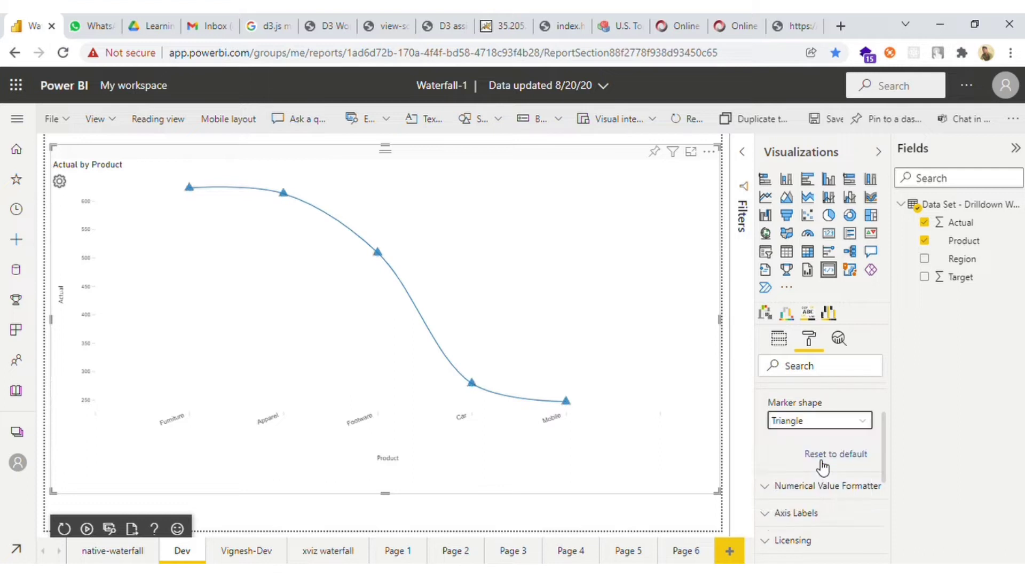
click(826, 427)
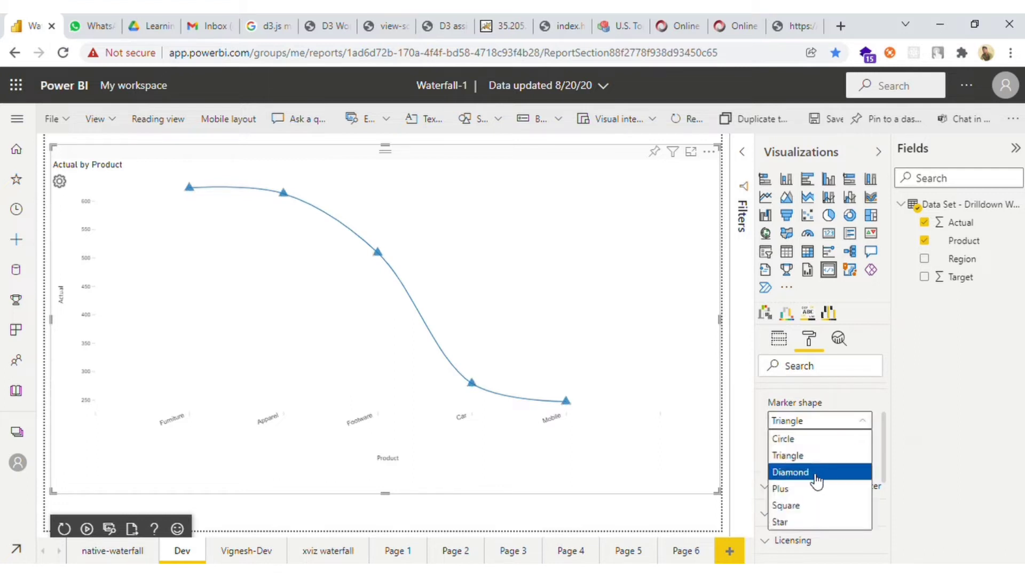
click(817, 470)
- Try Plus and Square marker shapes, then settle on Star
click(817, 425)
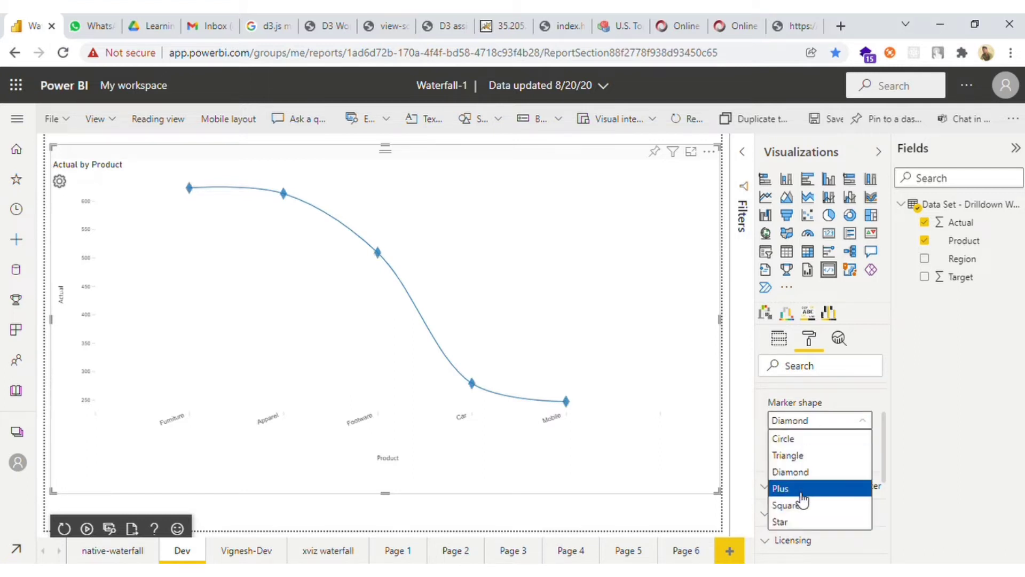
click(801, 486)
click(817, 425)
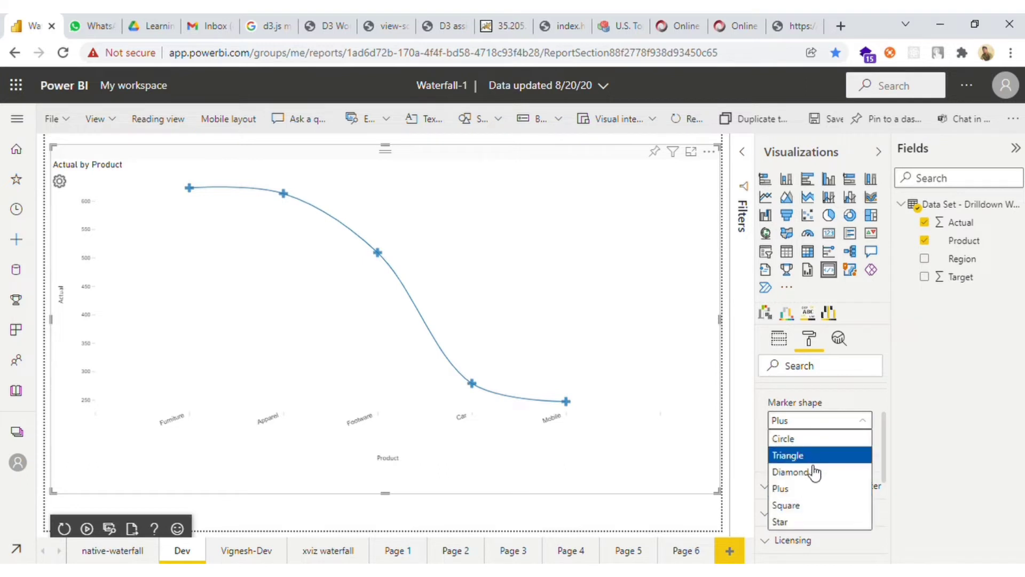
click(804, 505)
click(812, 420)
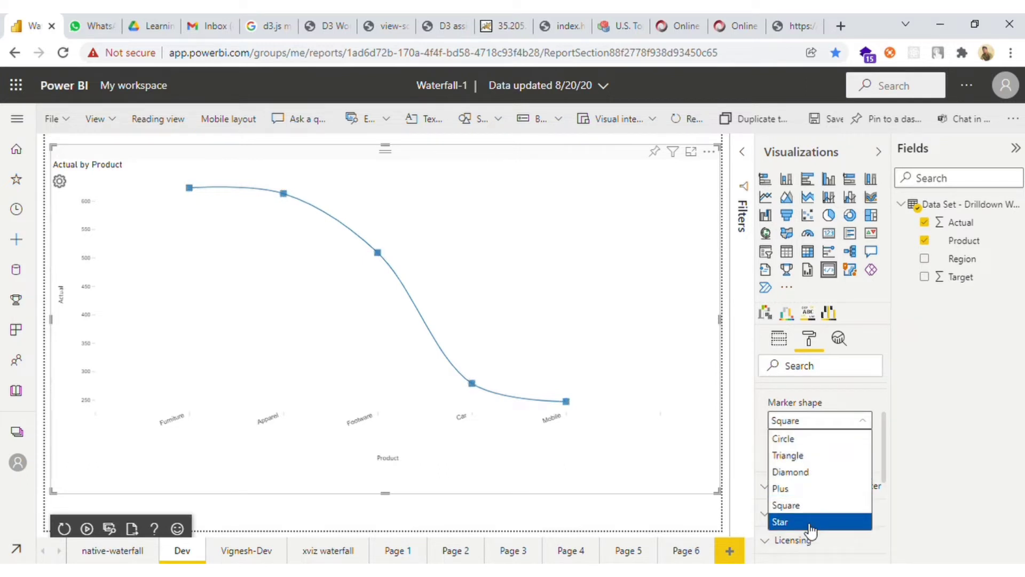
click(810, 524)
scroll(827, 429, up, 3)
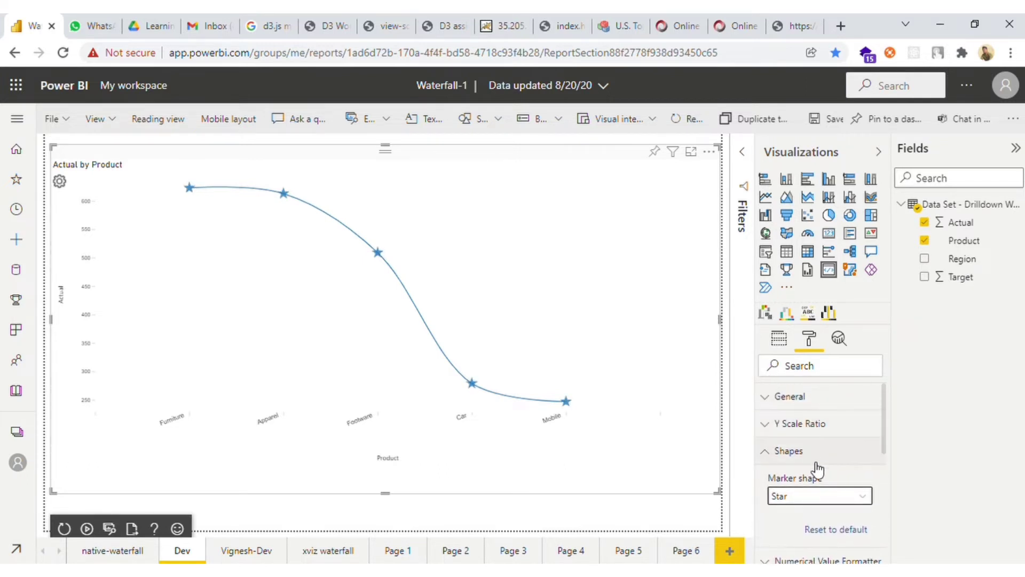
click(819, 463)
scroll(821, 463, down, 2)
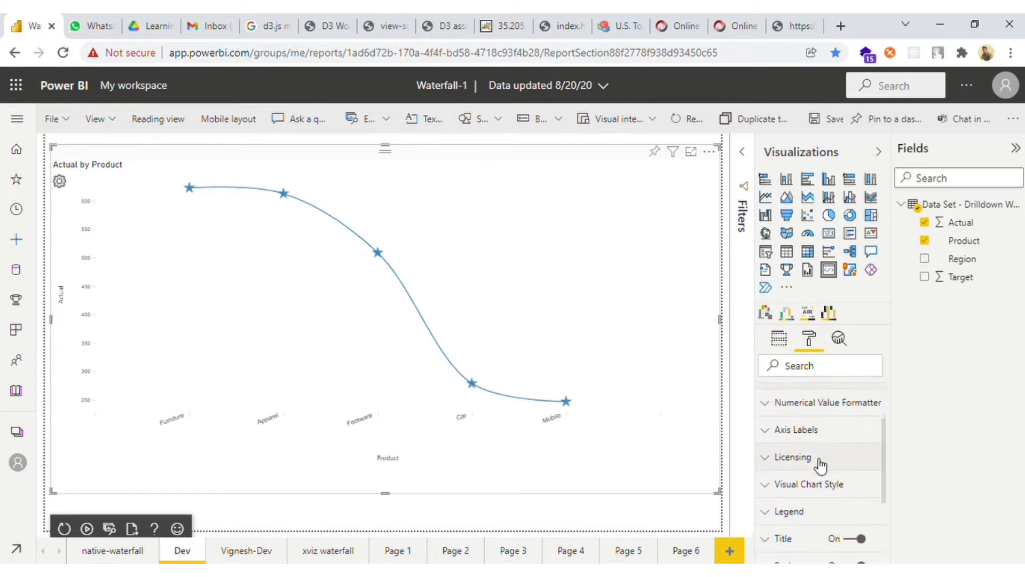
click(828, 410)
click(818, 458)
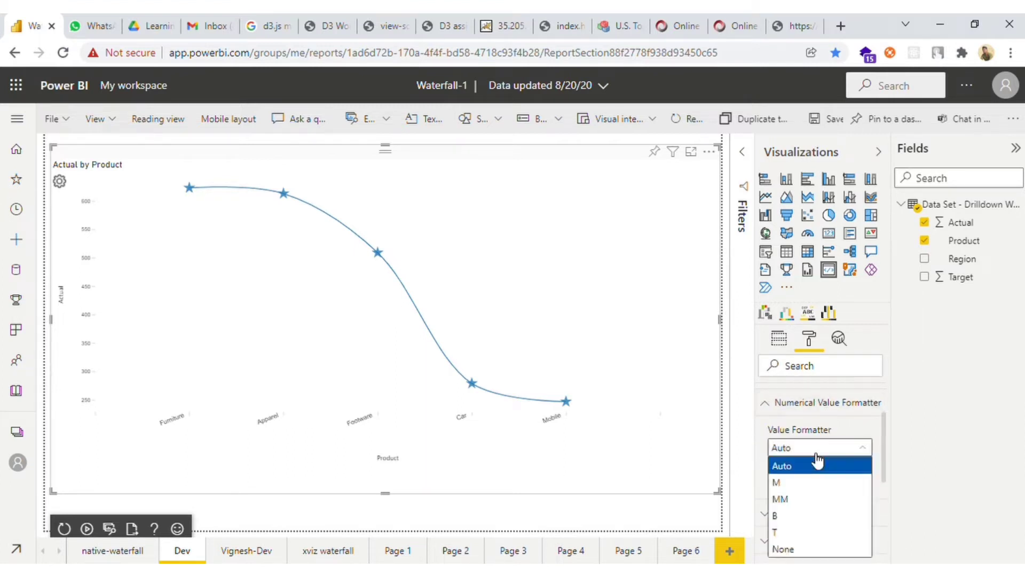
click(802, 483)
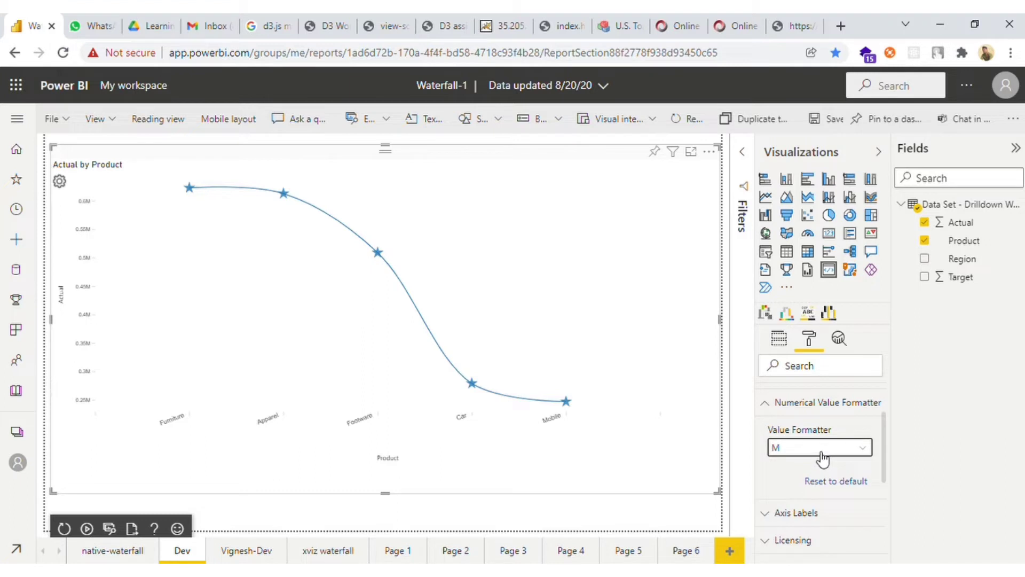
click(817, 450)
click(807, 497)
click(813, 455)
click(806, 519)
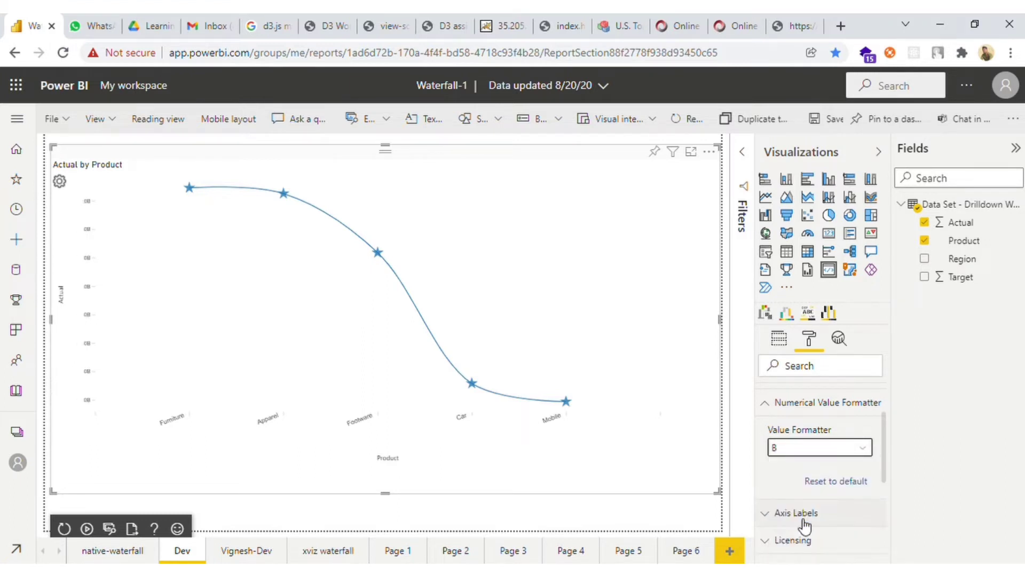
click(830, 449)
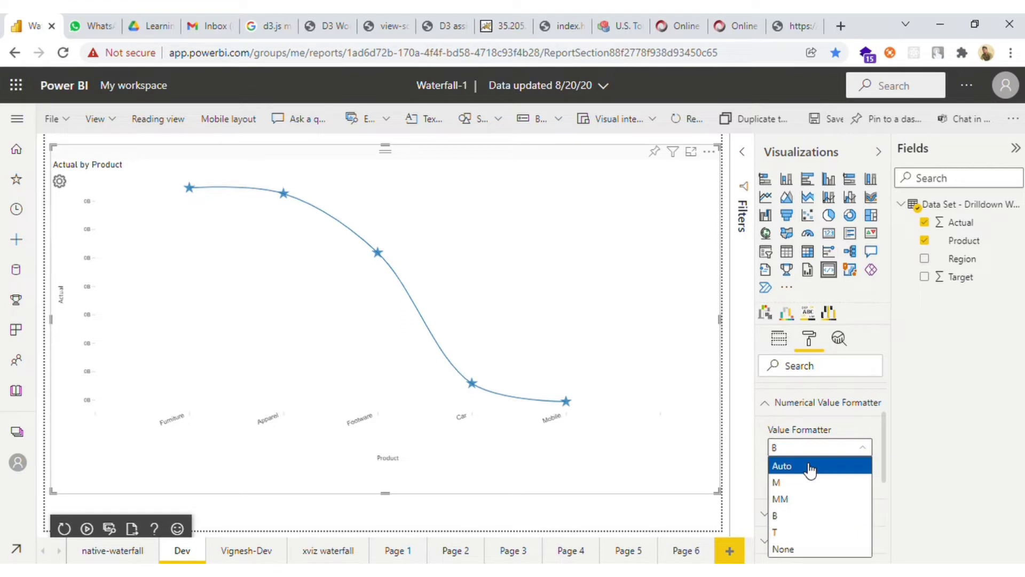
click(811, 468)
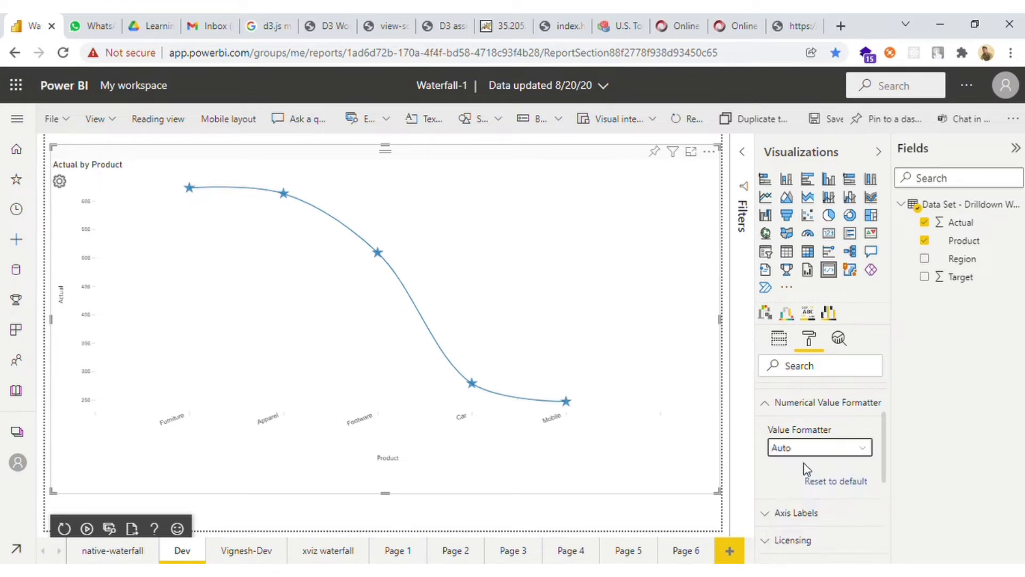
click(822, 410)
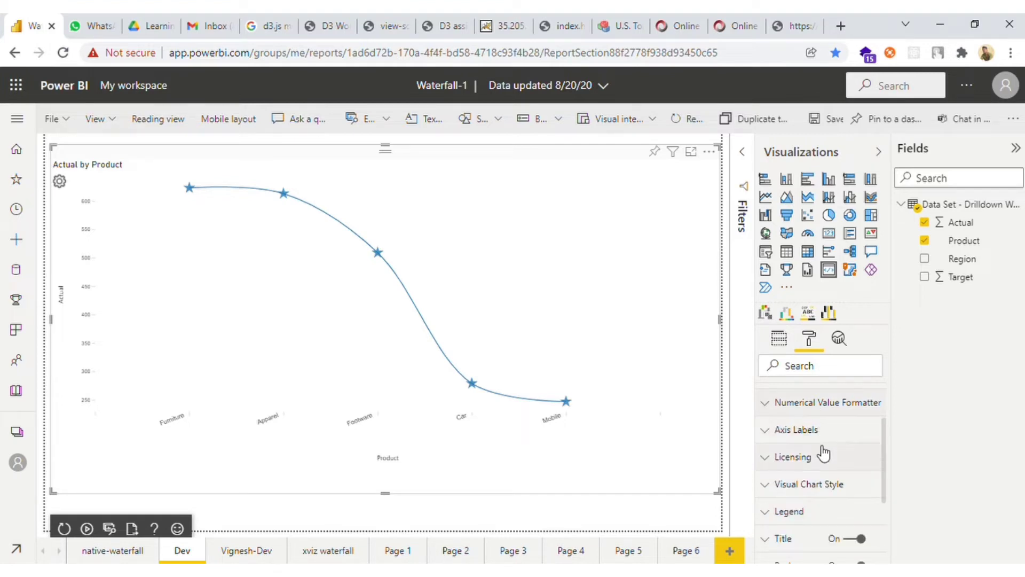
- Set the X Axis Label under Axis Labels to 'product Category'
click(834, 439)
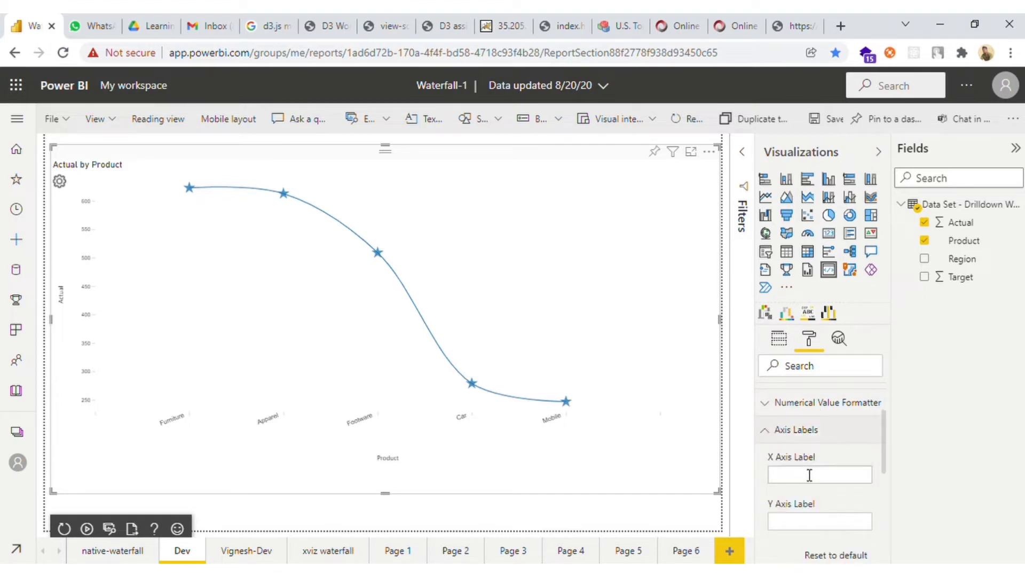
click(810, 475)
text(product)
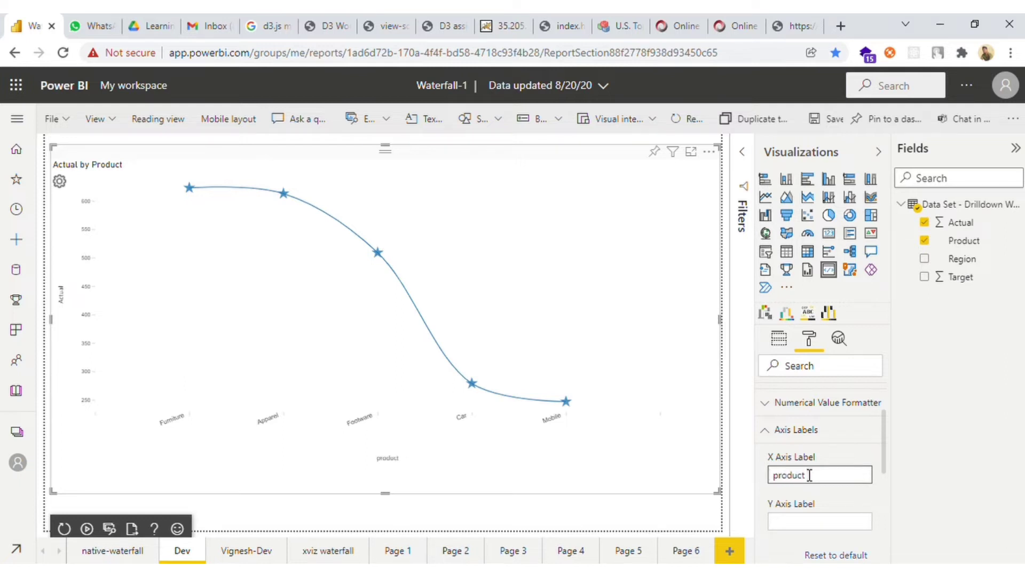
text( Category)
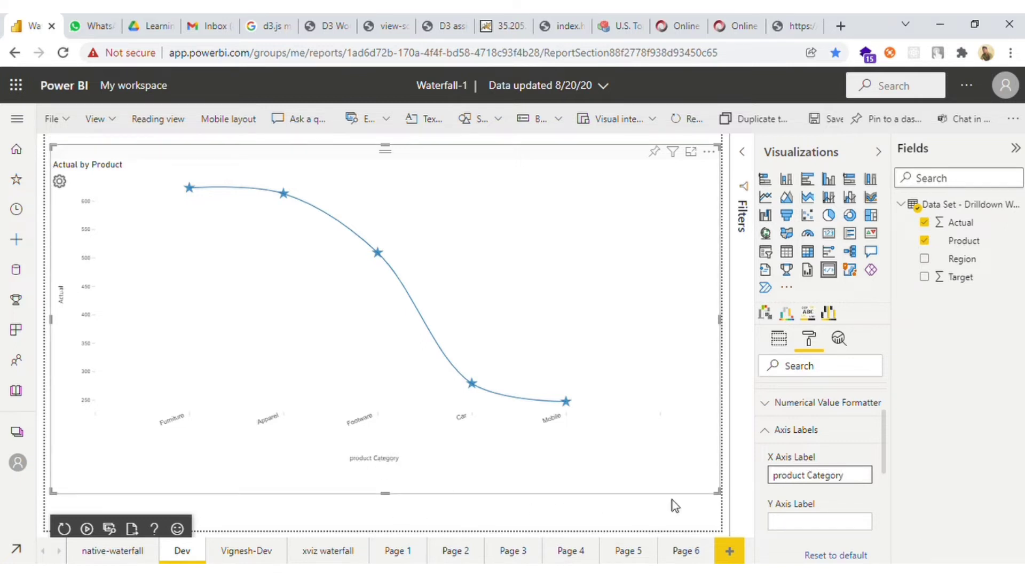
click(817, 430)
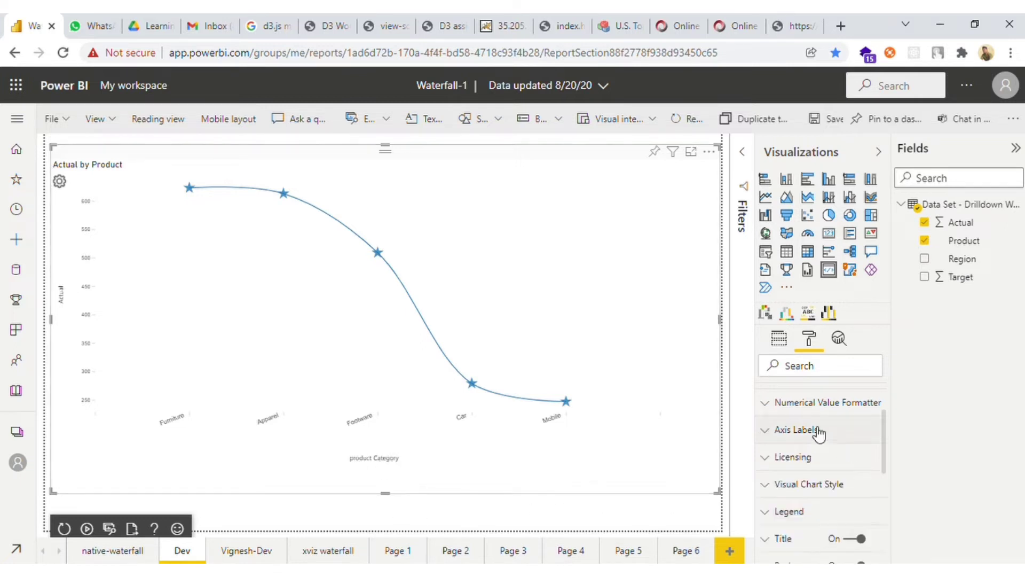
- Cycle the curve type through Cardinal, Step After, Step Before and Linear, ending on Catmull Rom
click(822, 485)
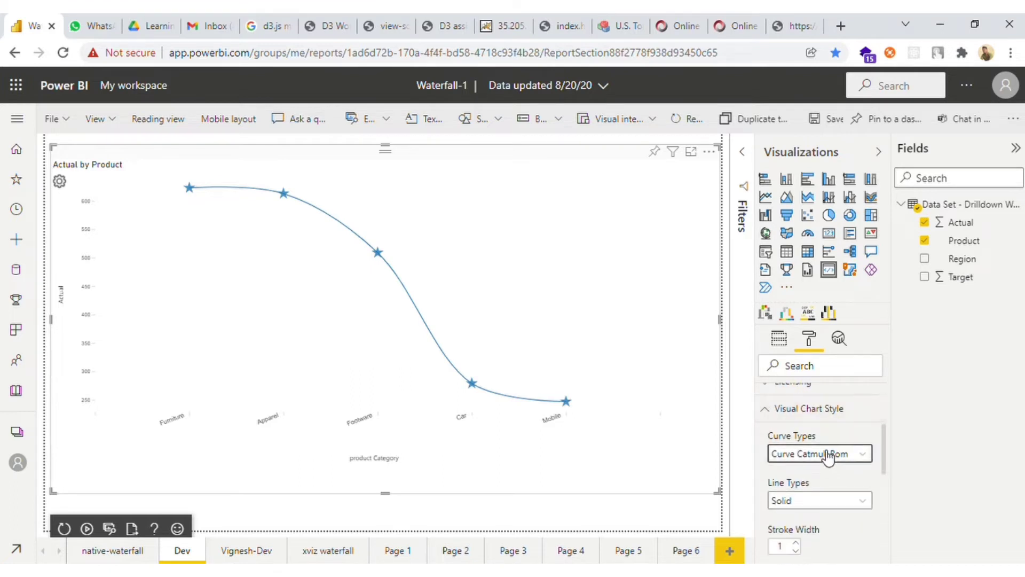
click(830, 455)
click(821, 398)
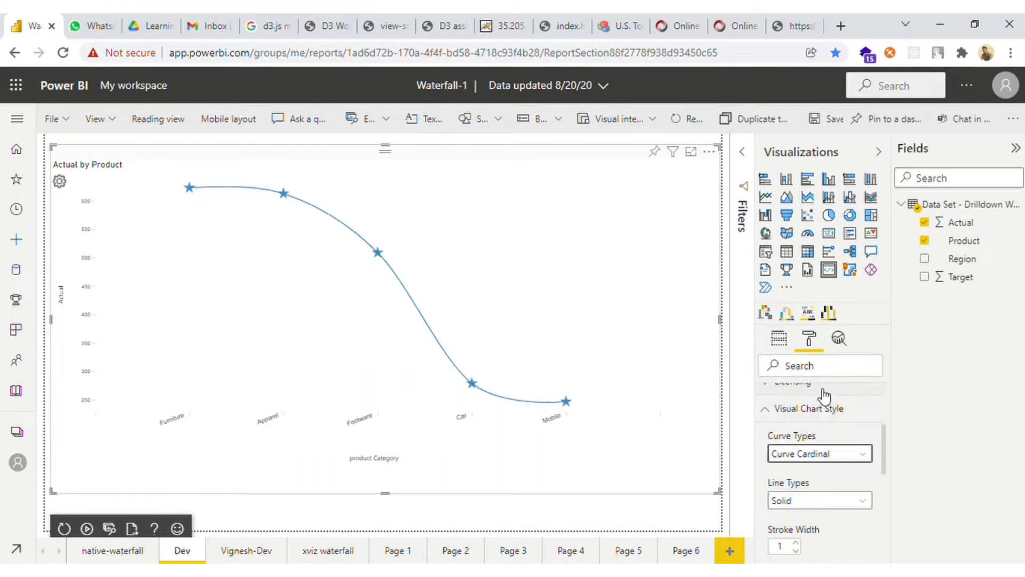
click(815, 455)
click(819, 386)
click(822, 462)
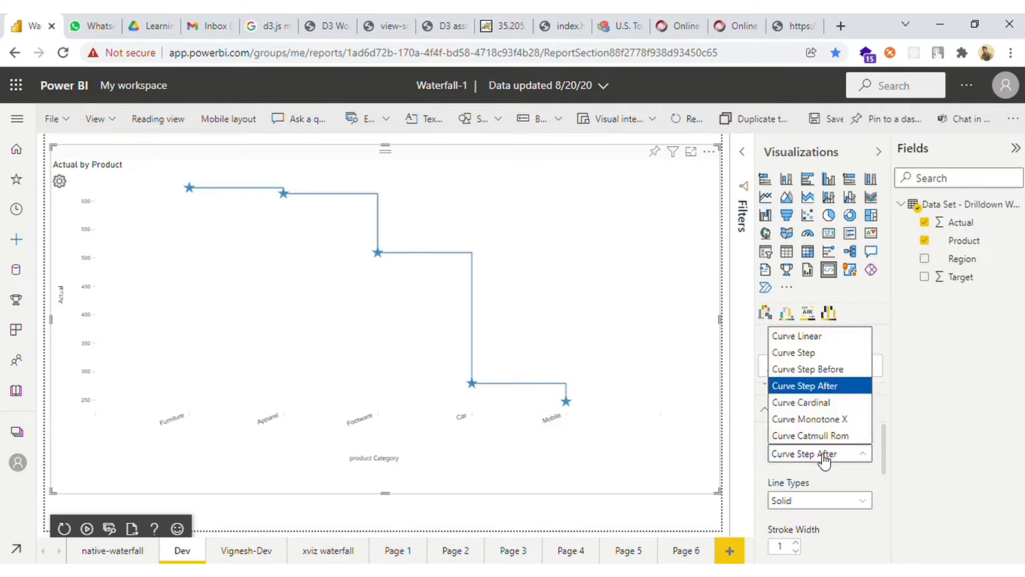
click(819, 368)
click(823, 458)
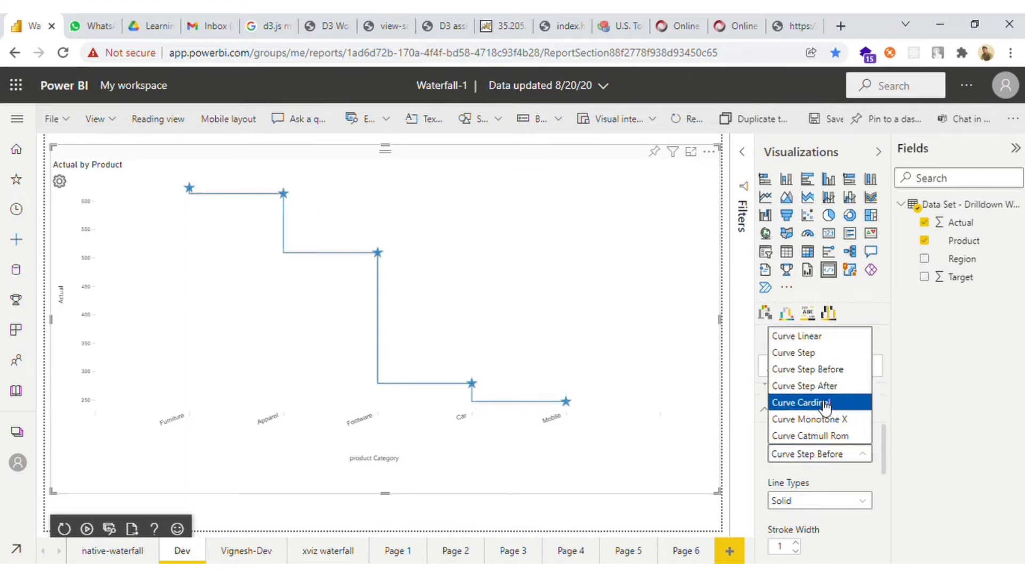
click(820, 332)
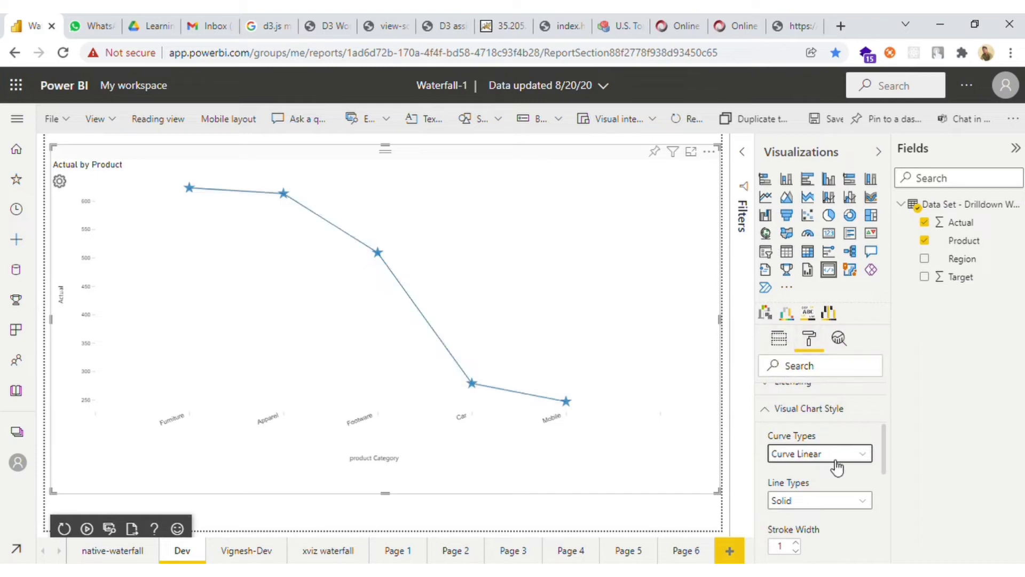
click(834, 458)
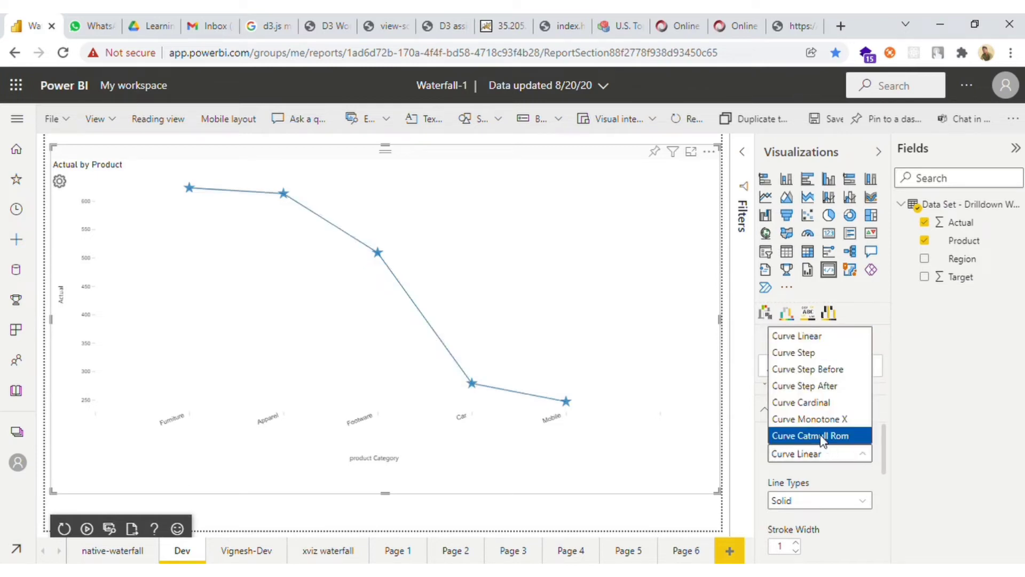
click(826, 437)
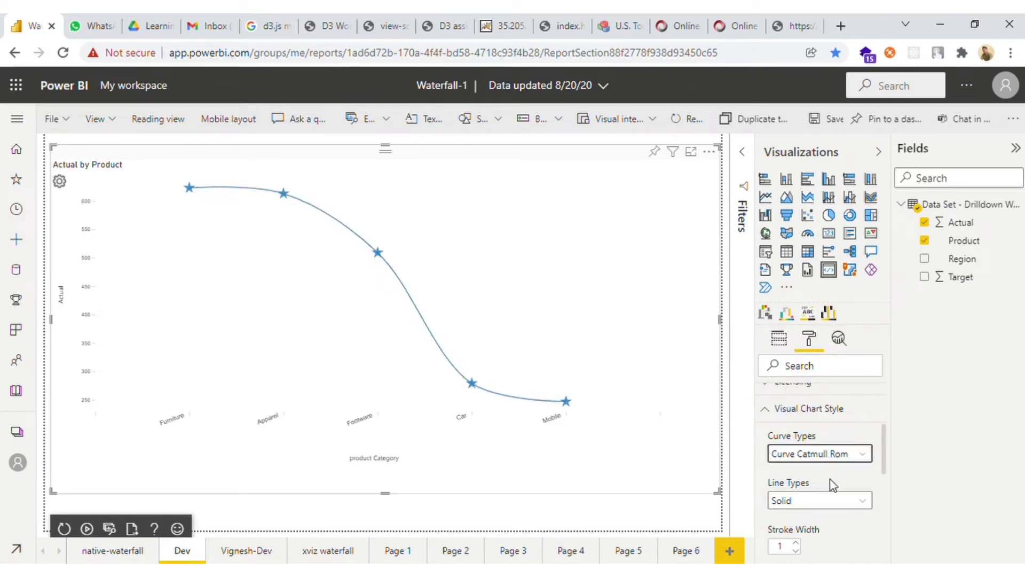
- Preview a Dotted line type, then set the line back to Solid
scroll(832, 484, down, 2)
click(827, 425)
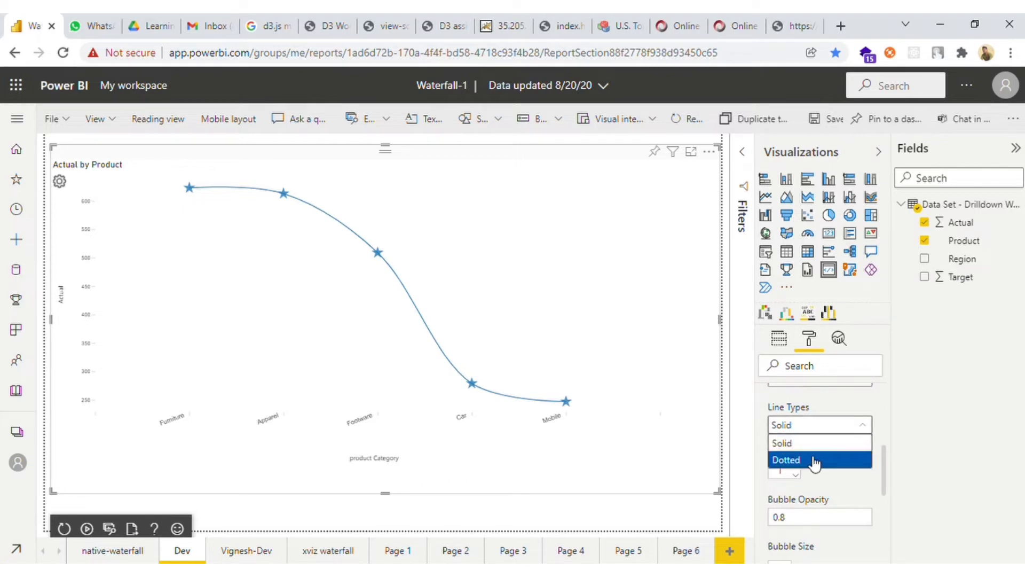
click(815, 460)
click(817, 427)
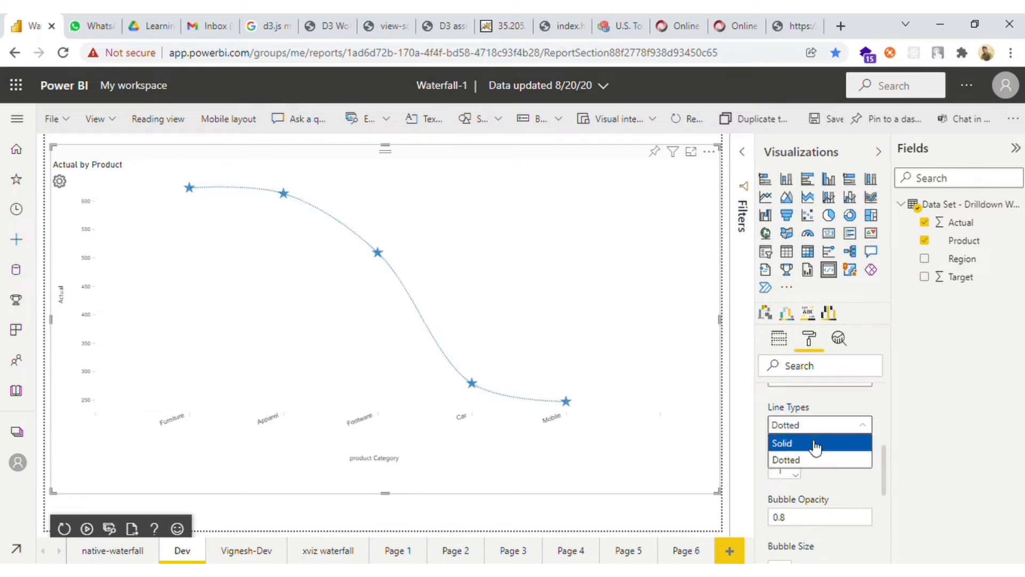
click(815, 445)
scroll(826, 437, down, 3)
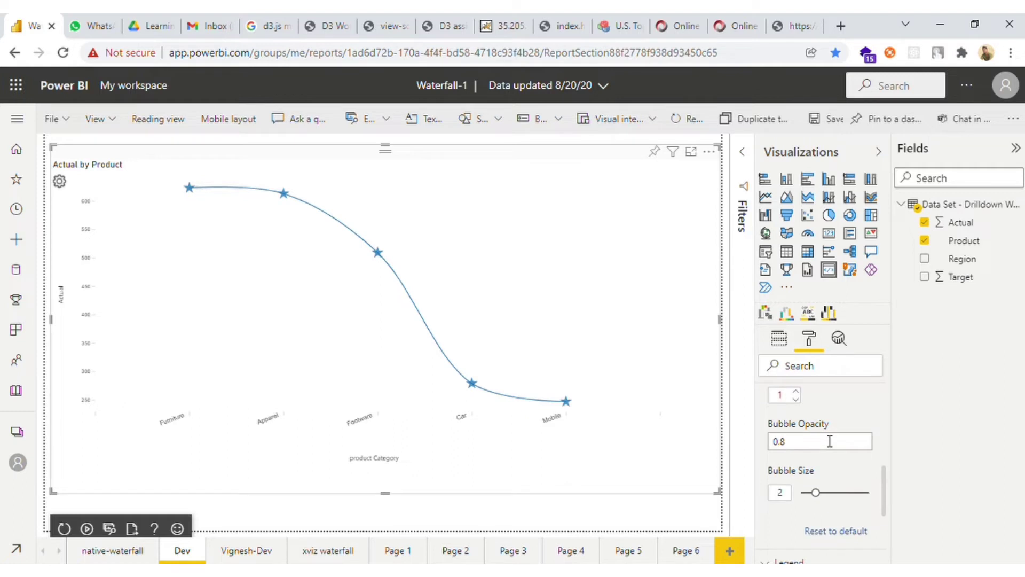
- Raise the Bubble Size from 2 to 7
click(823, 443)
click(793, 498)
key(Up)
key(Up)
key(Up)
key(Up)
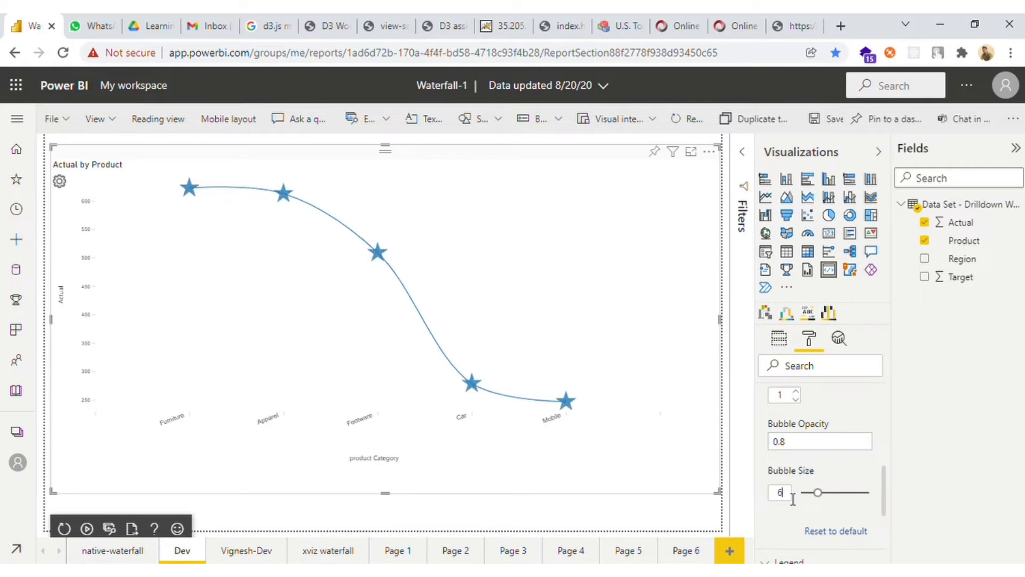
- Try a Bubble Opacity of 0.5, then set it to 0.8
click(799, 449)
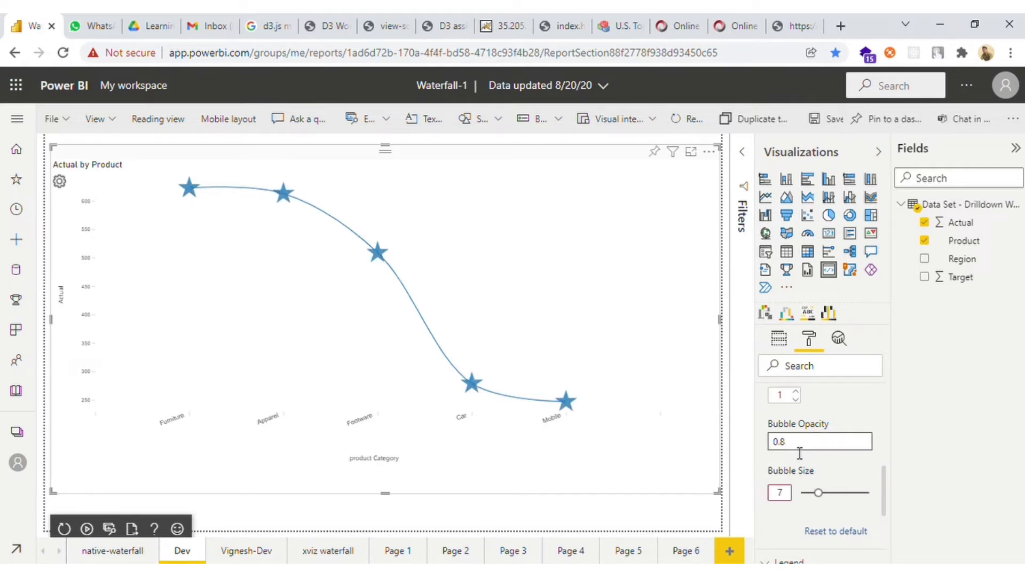
text(.5)
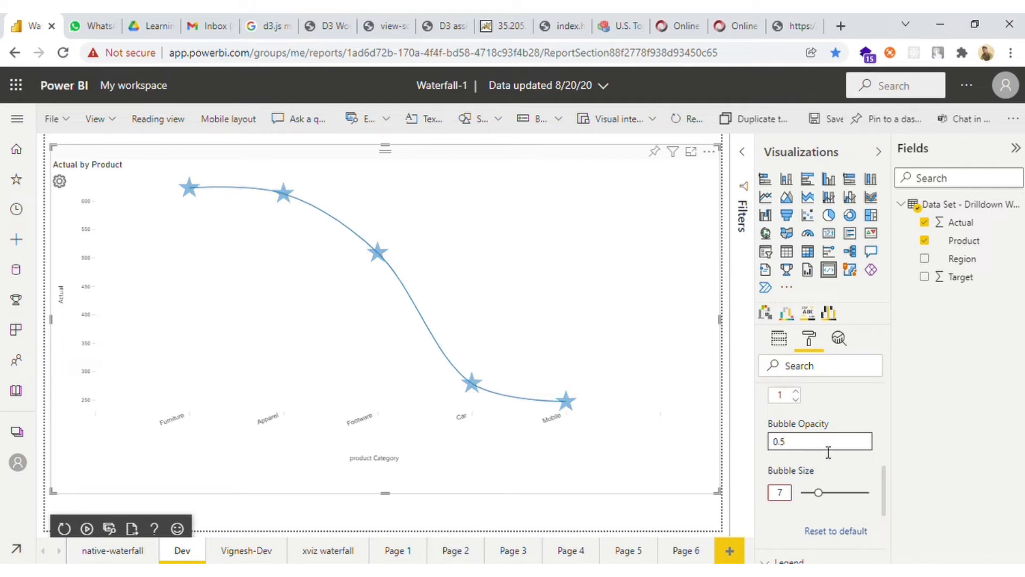
key(BackSpace)
key(BackSpace)
text(1)
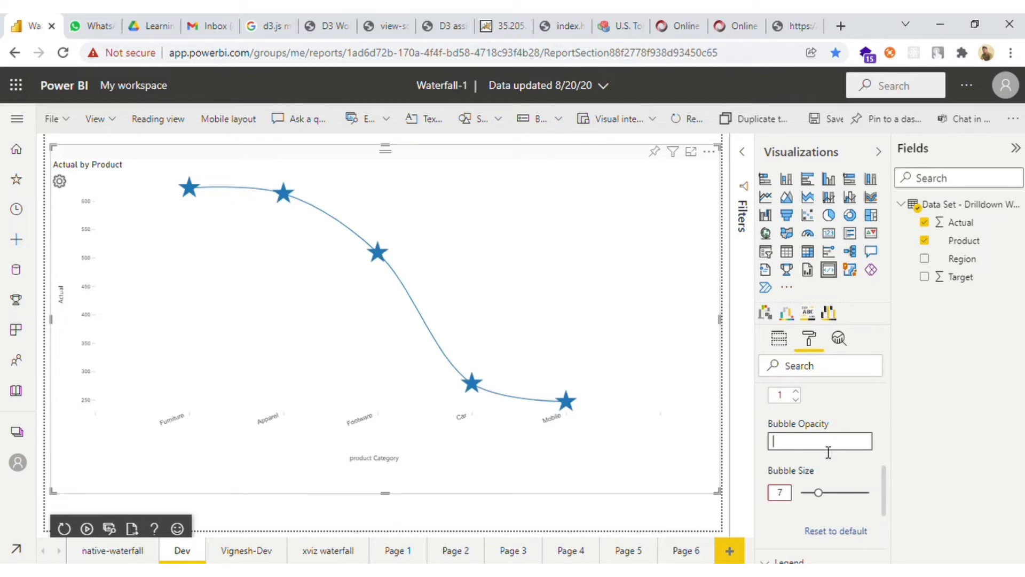
text(0)
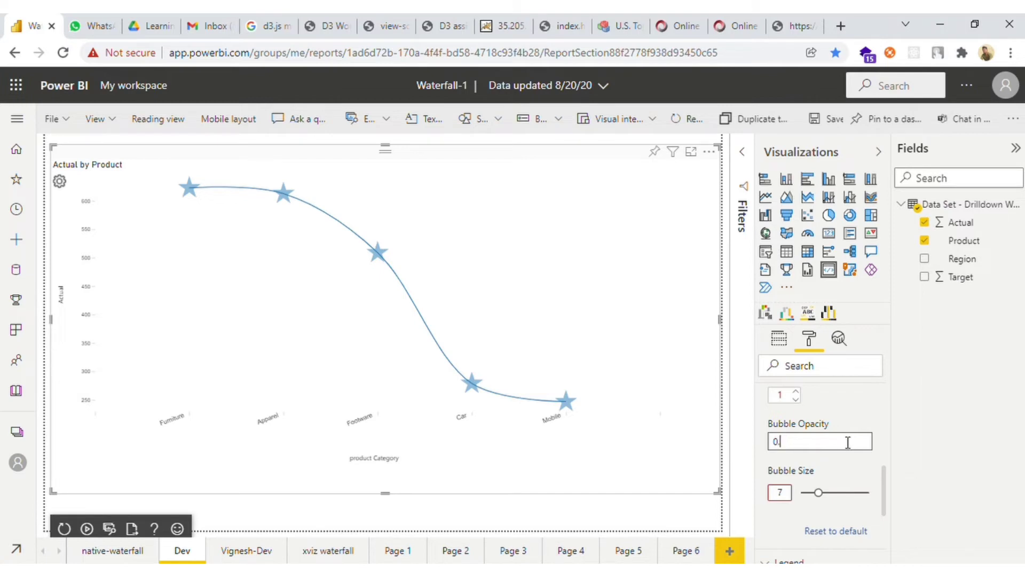
text(.5.8)
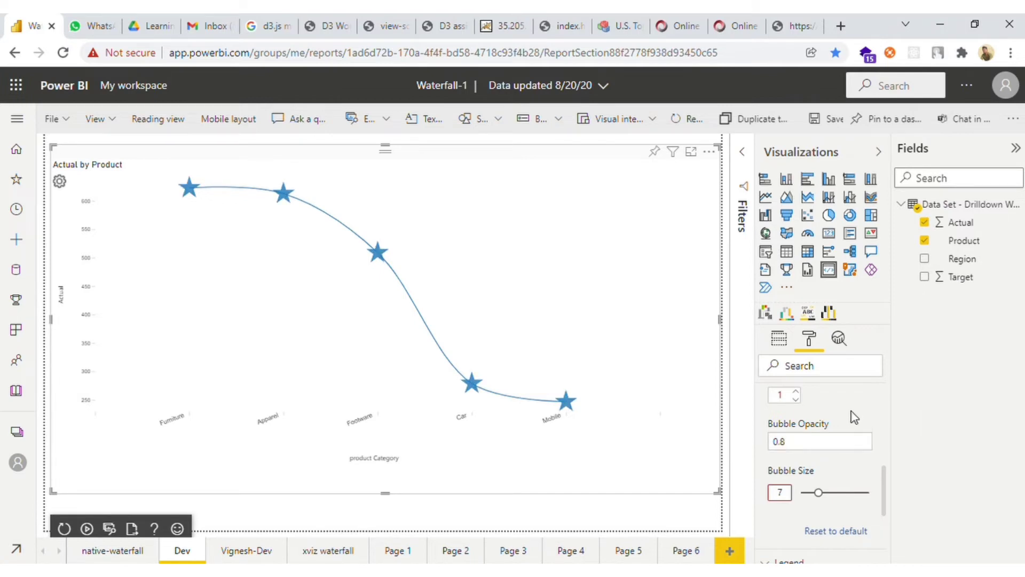
scroll(854, 417, down, 2)
scroll(818, 422, down, 2)
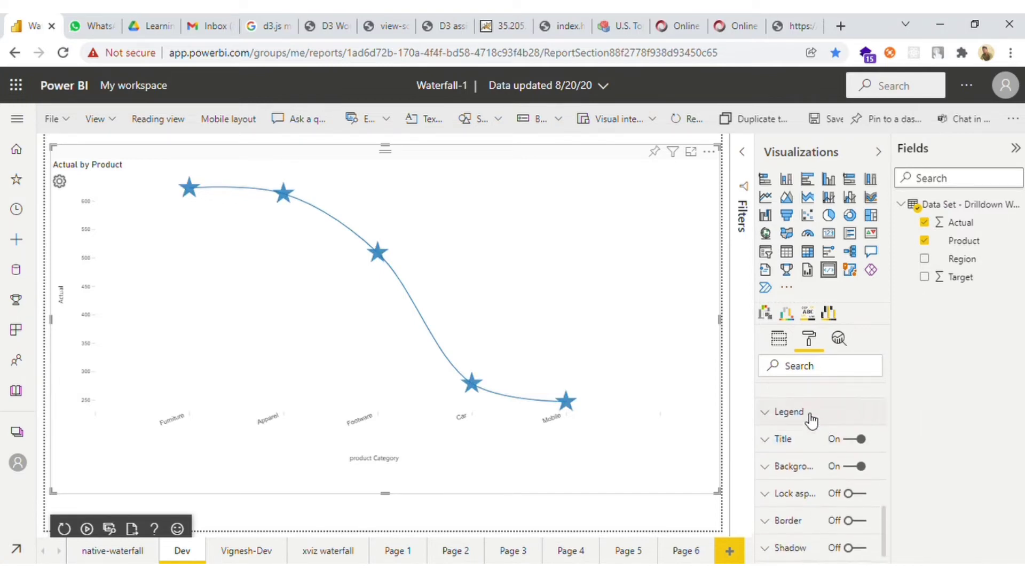
- Set the tooltip Label text color to the blue swatch under Recent colors
click(812, 420)
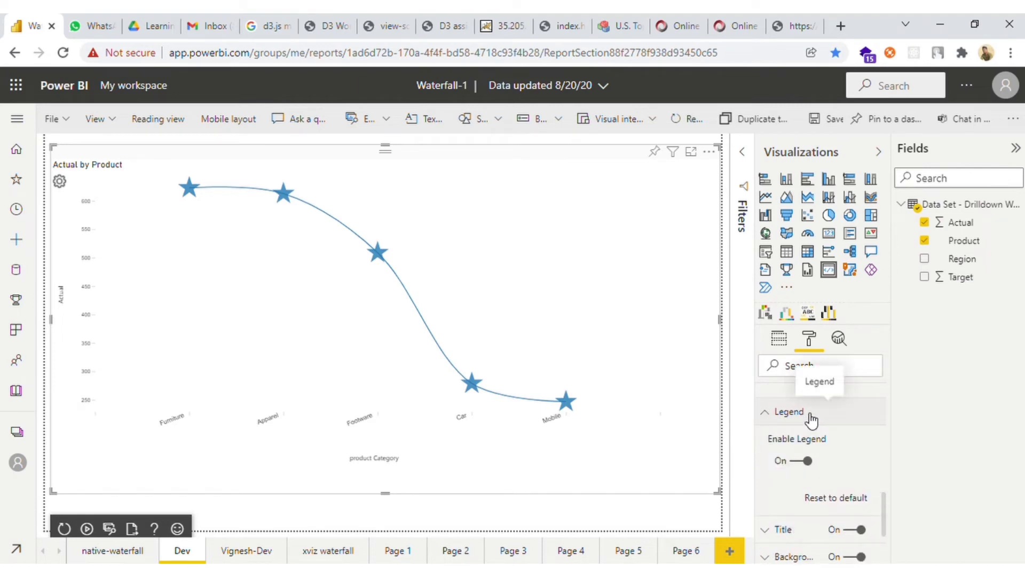
click(811, 421)
scroll(810, 427, down, 2)
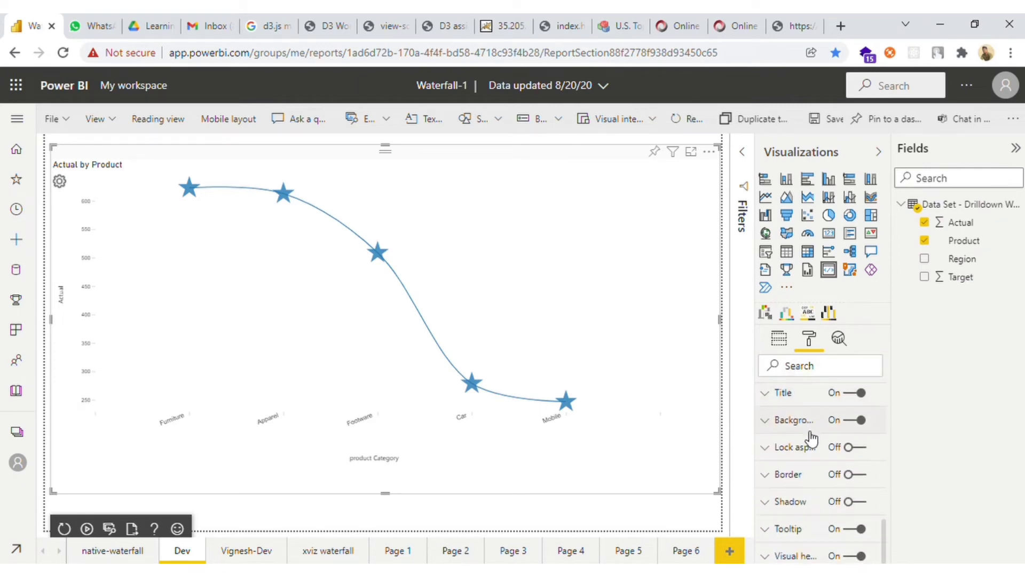
click(810, 529)
scroll(811, 470, down, 3)
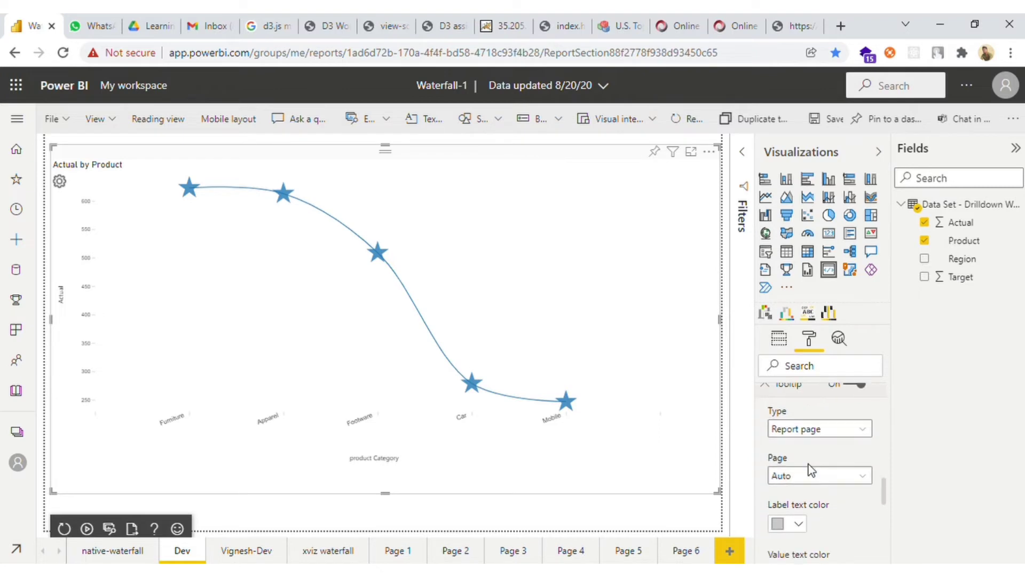
scroll(811, 470, down, 2)
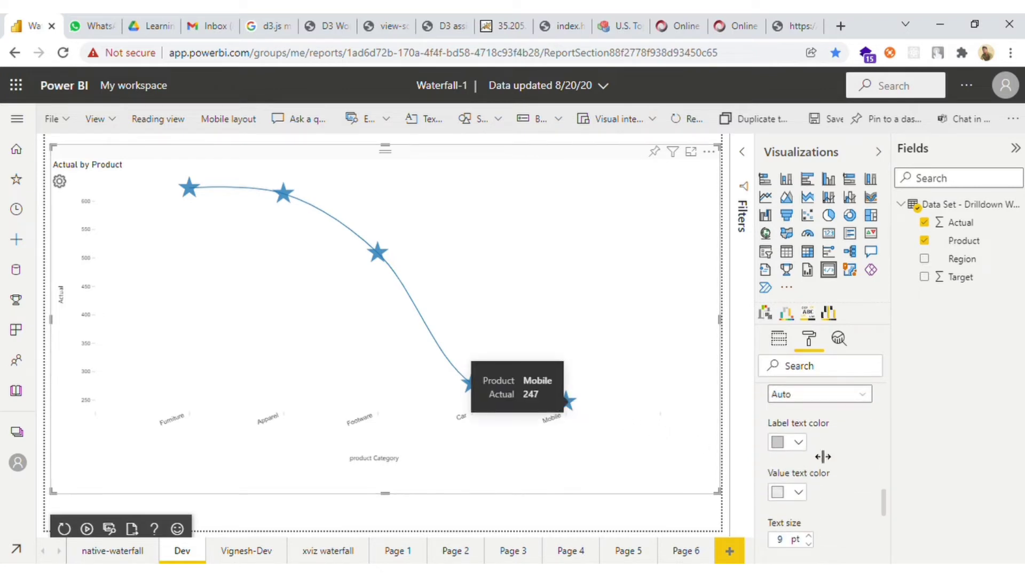
click(802, 442)
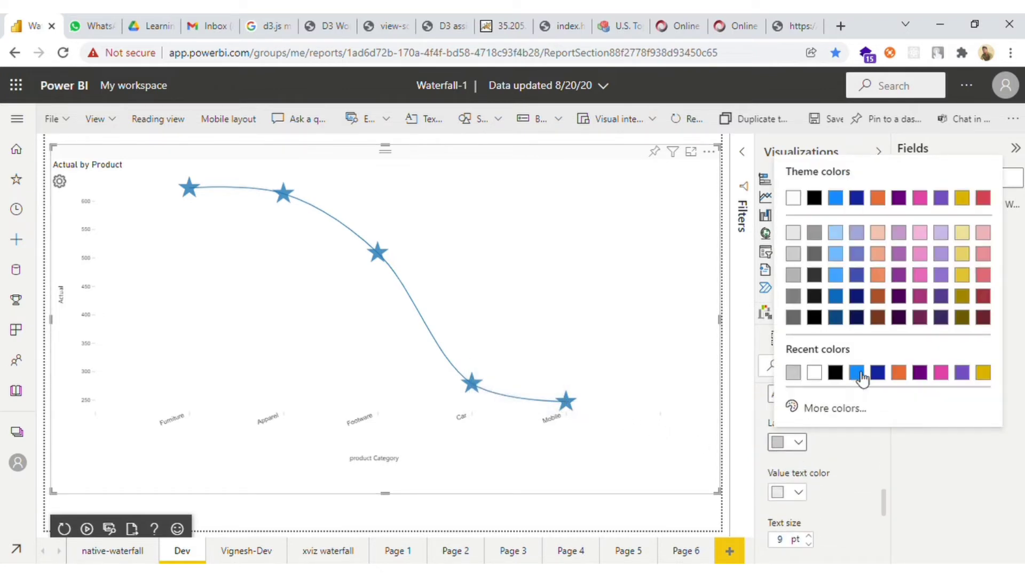
click(861, 373)
mouse_move(573, 408)
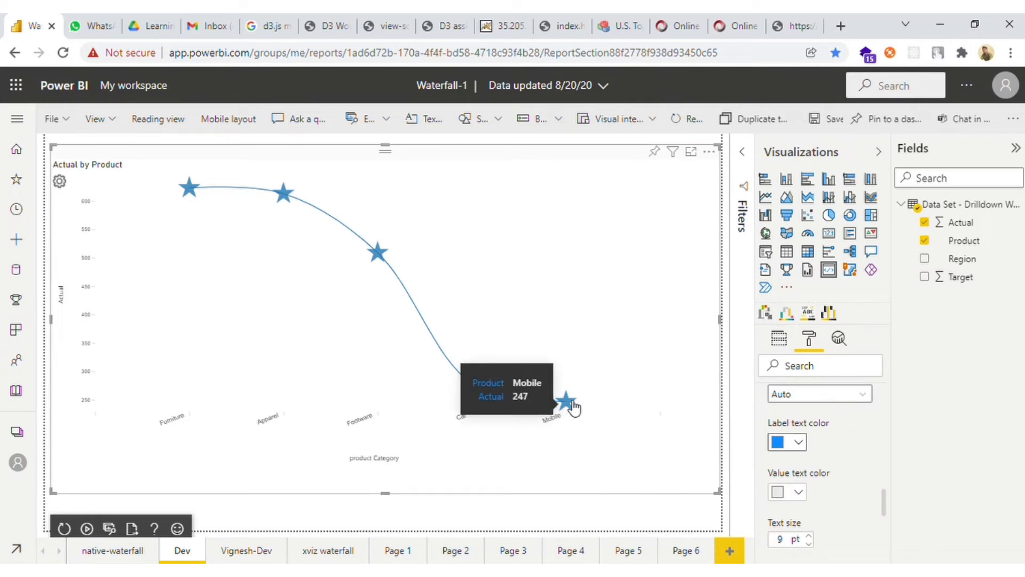
- In the chart's custom settings, turn Trend Line on and then off again
click(779, 341)
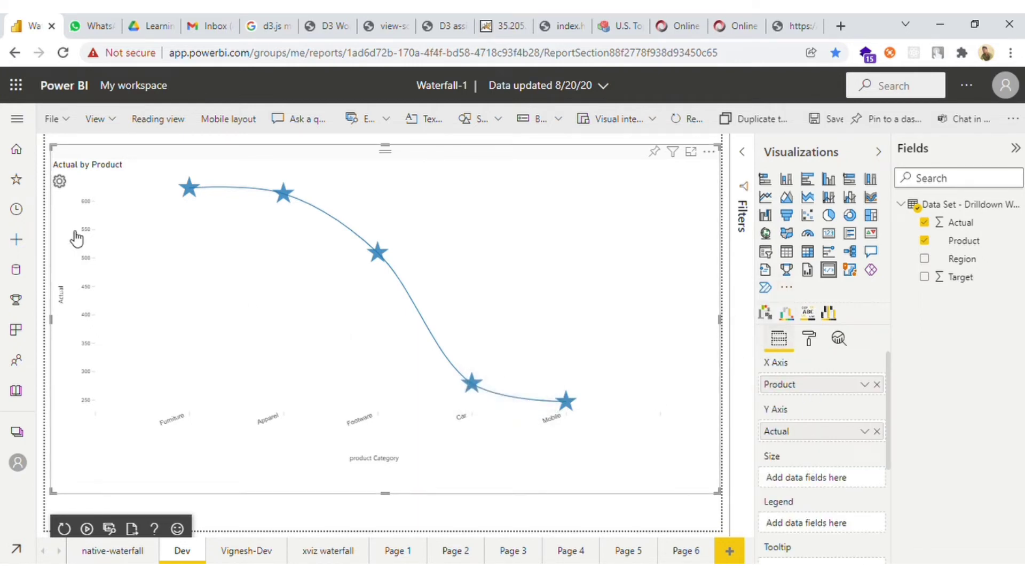
click(60, 182)
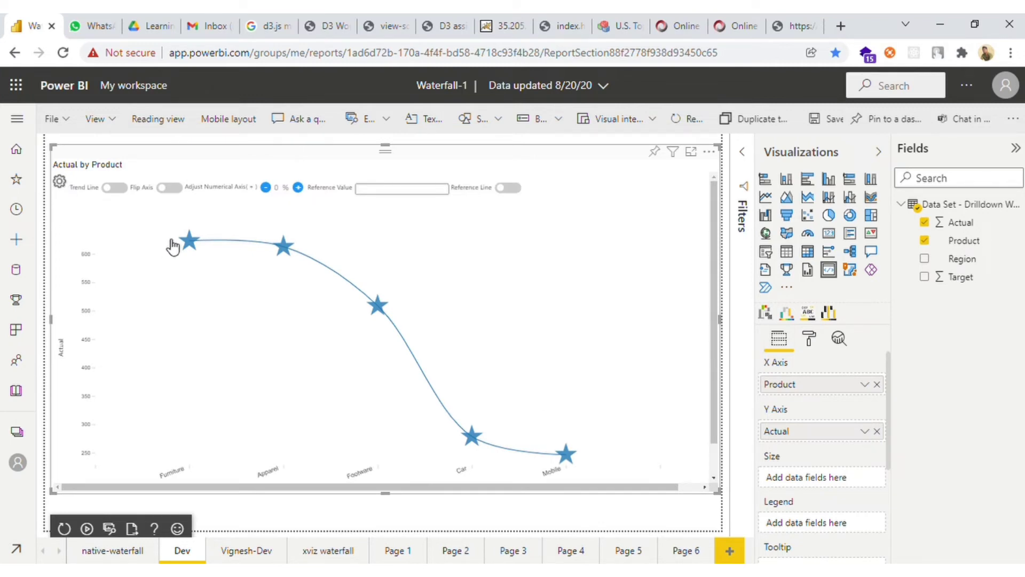
click(123, 189)
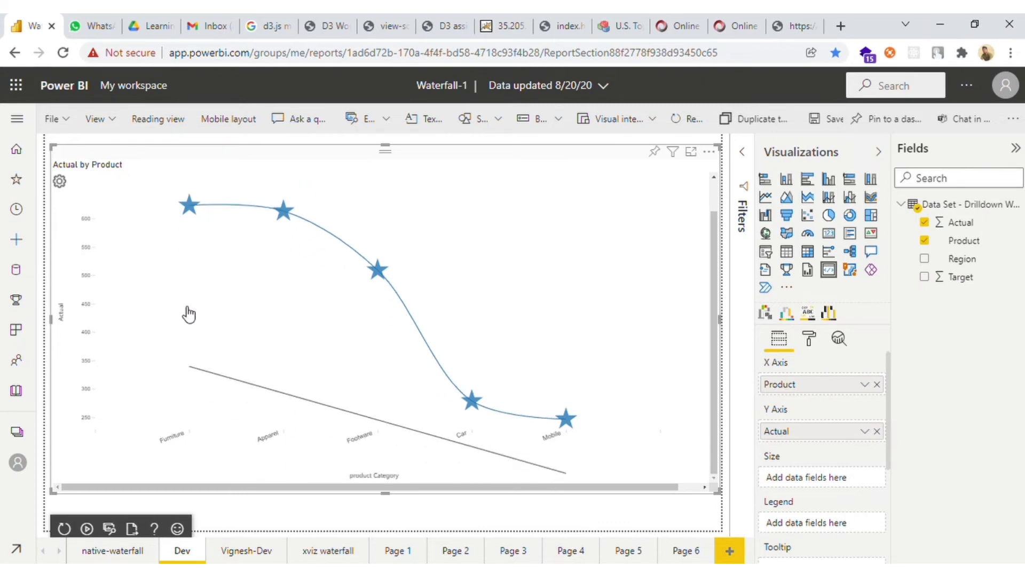
click(120, 190)
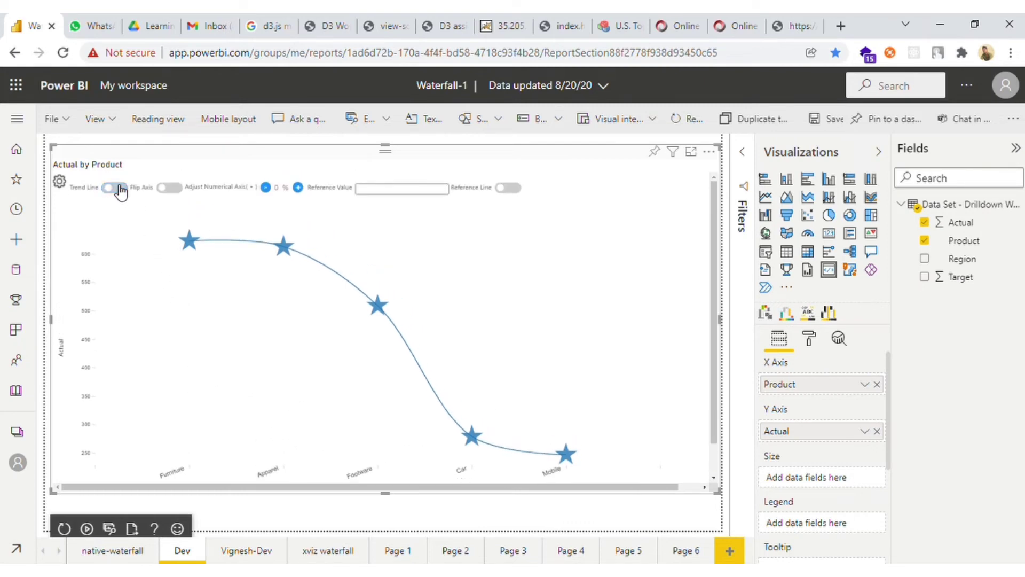
- Step the numerical axis padding up to 30%, then back down to 0%
click(300, 188)
click(301, 187)
click(302, 188)
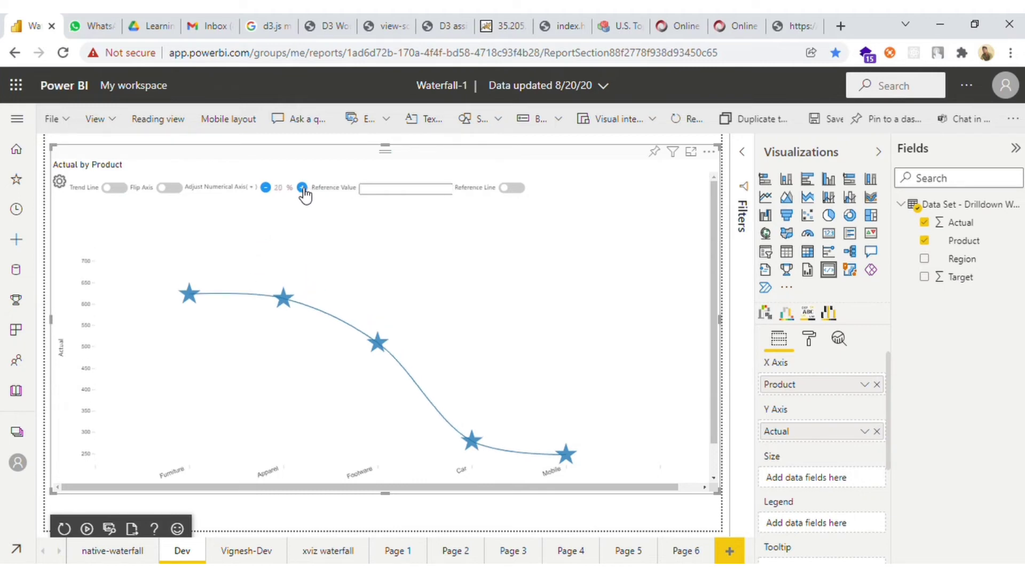
click(302, 187)
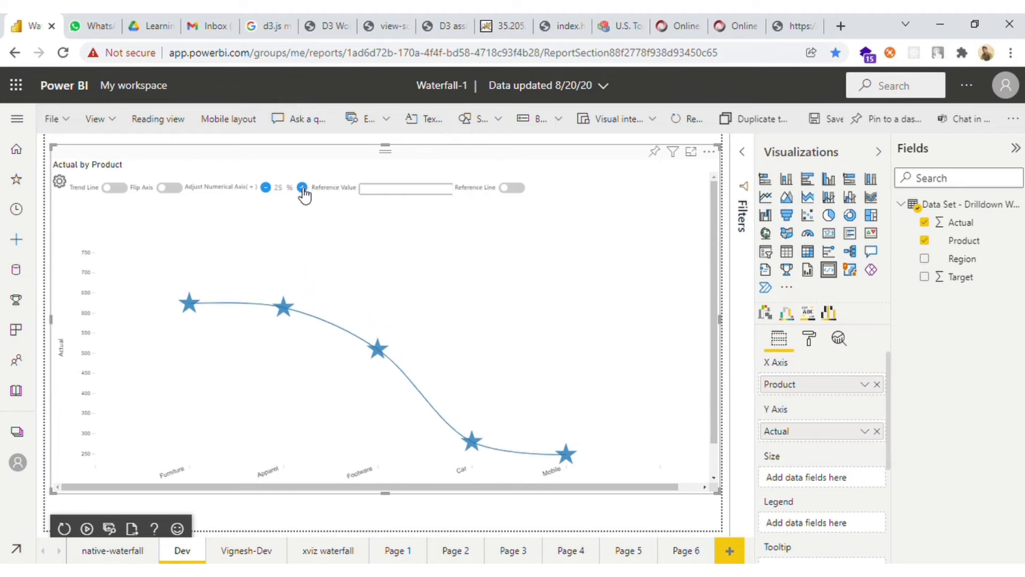
click(302, 187)
click(266, 187)
click(266, 187)
click(265, 188)
click(265, 188)
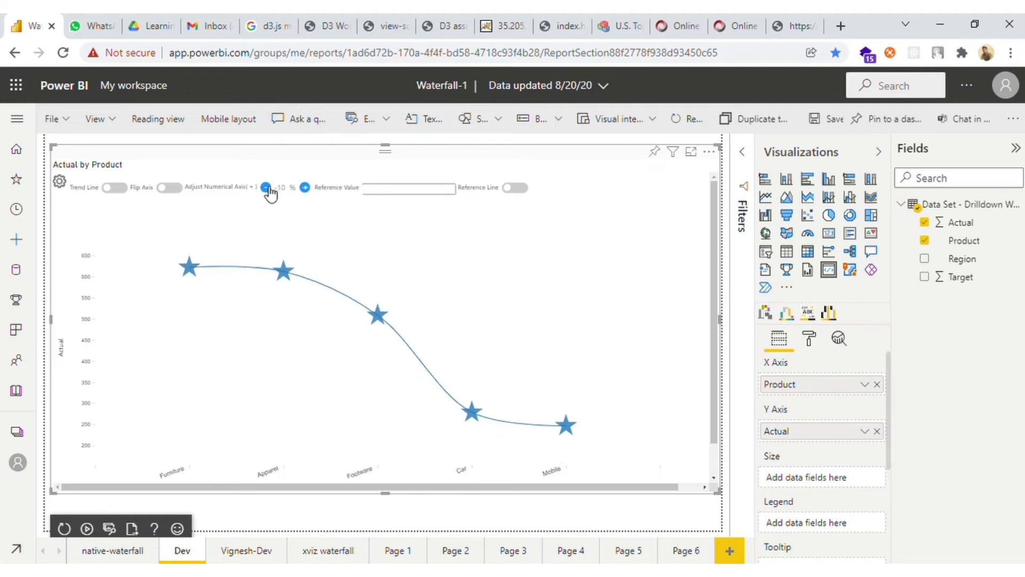
click(266, 188)
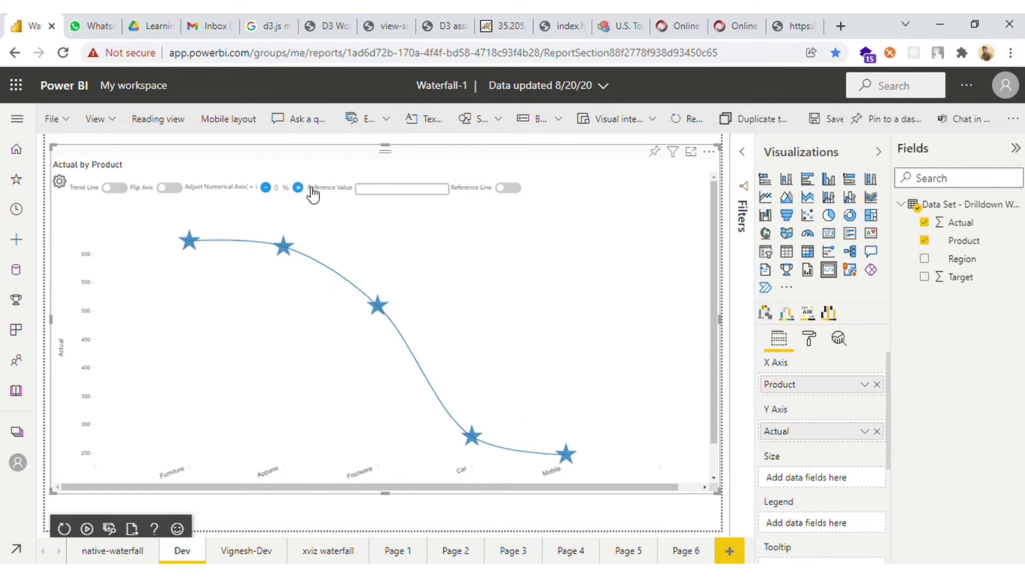
click(378, 195)
- Enter a reference value of 5000 and toggle the reference line on
text(5000)
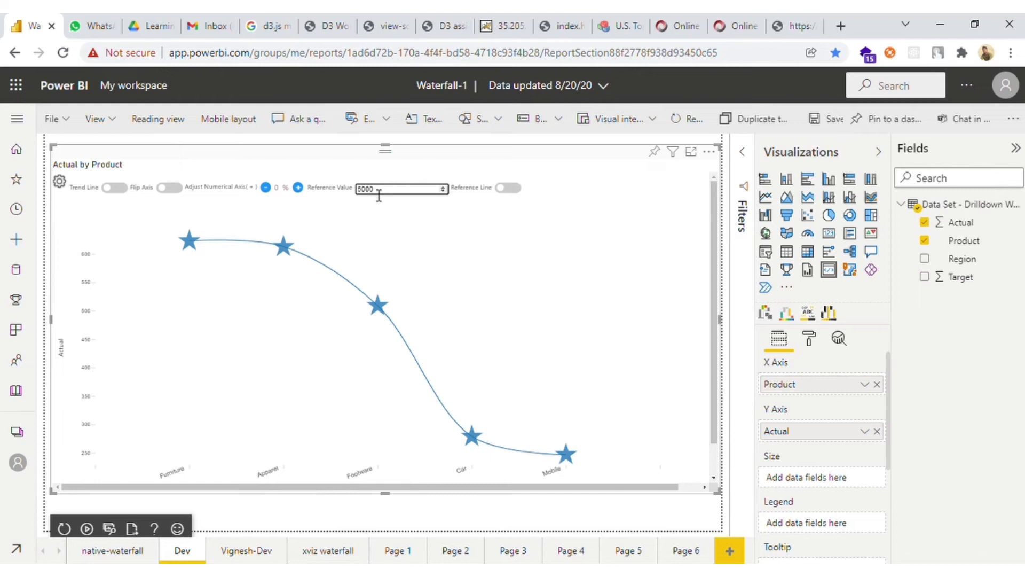
click(420, 253)
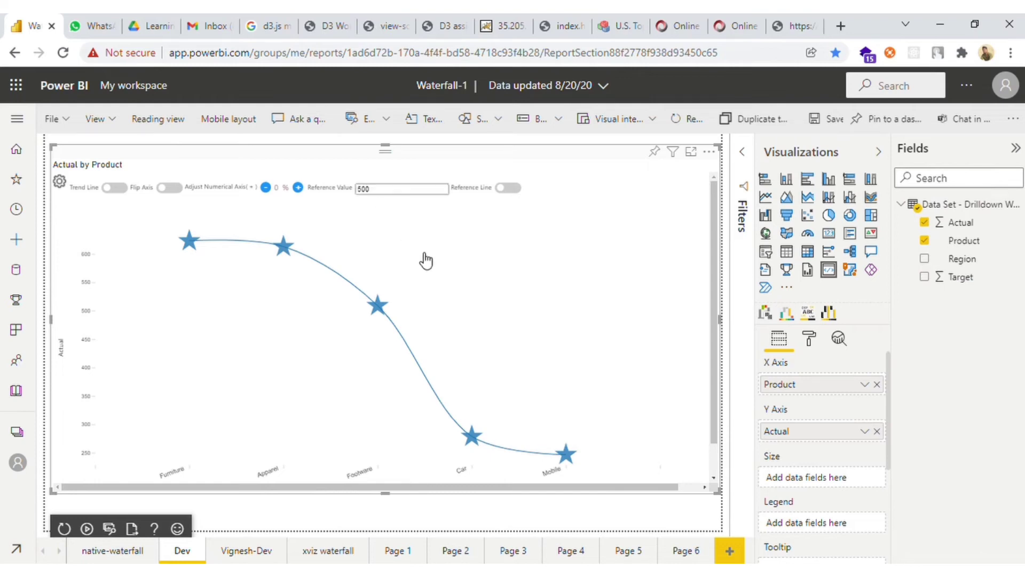
click(519, 192)
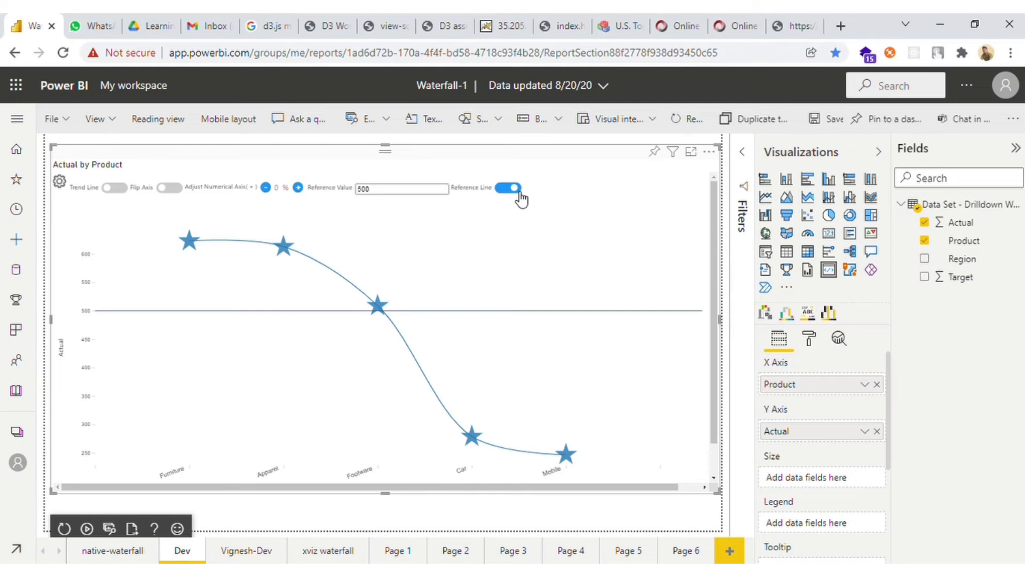
click(520, 199)
click(520, 198)
- Change the reference value to 450, preview Flip Axis, and turn the reference line off
click(403, 197)
key(BackSpace)
key(BackSpace)
key(BackSpace)
text(450)
click(463, 269)
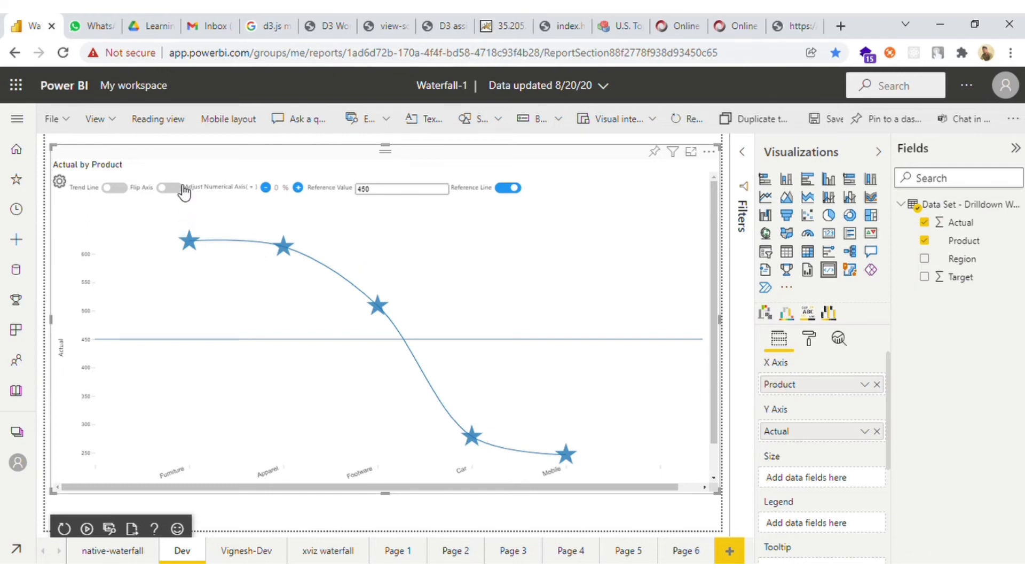
click(181, 188)
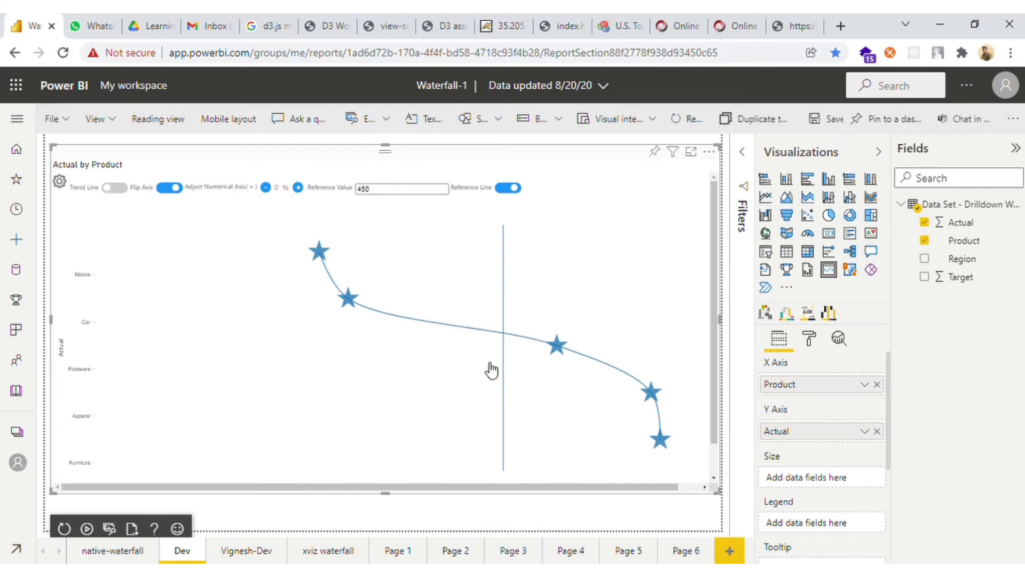
click(178, 190)
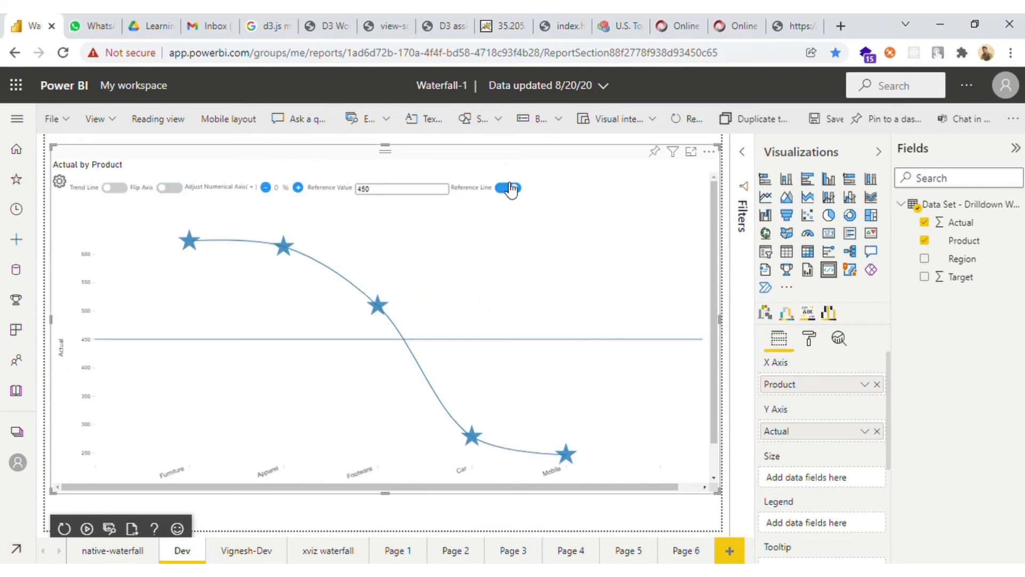
click(511, 189)
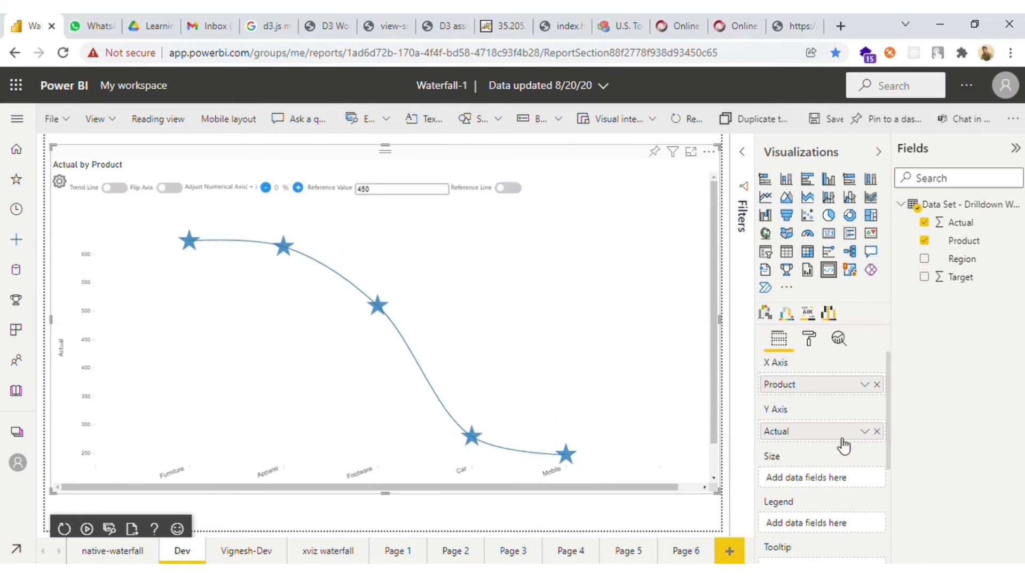
- Put Region in the Legend and set markers: A Triangle, B Diamond, C Plus, D Star
scroll(844, 445, down, 2)
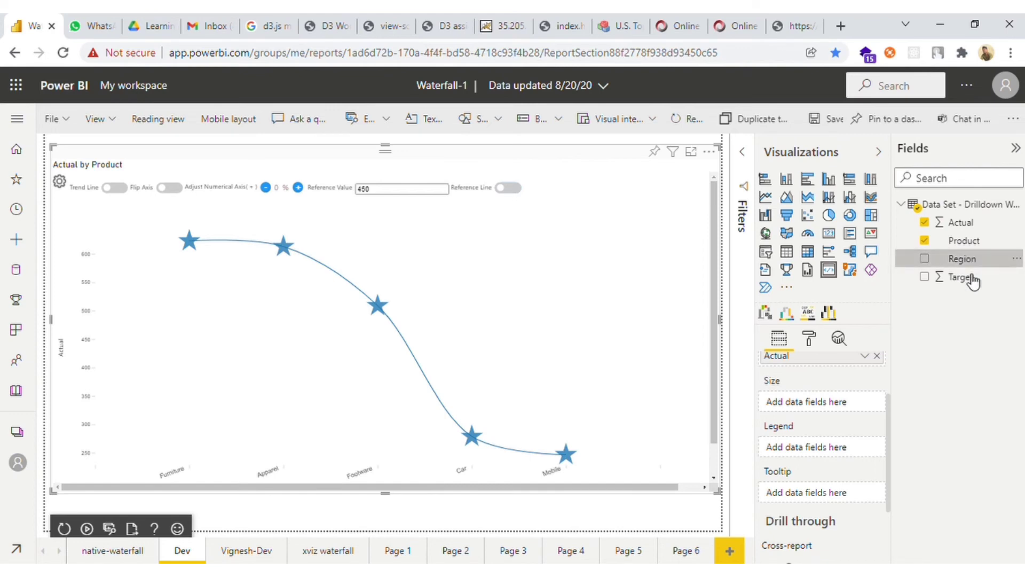
drag(971, 267, 831, 449)
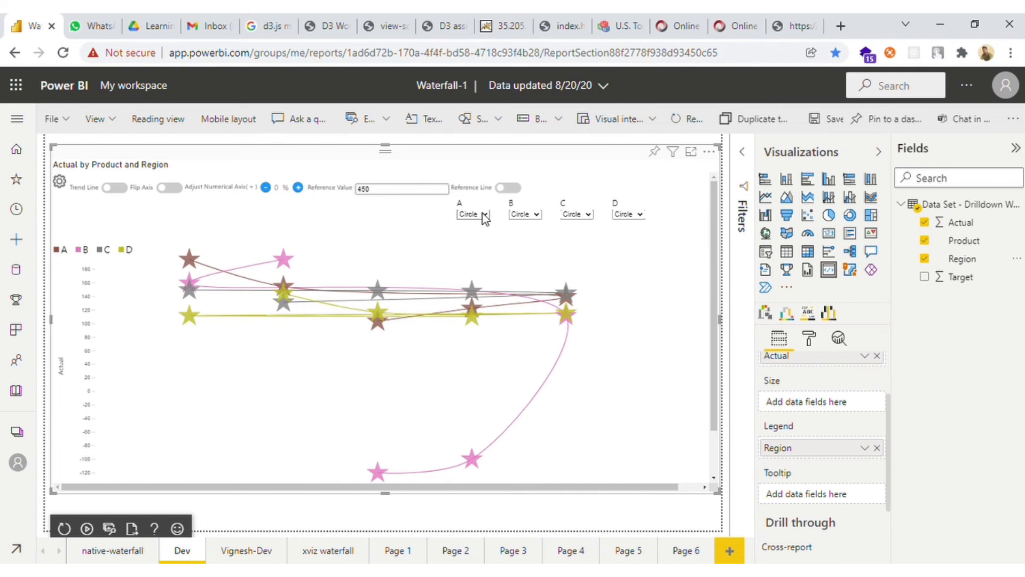
click(475, 242)
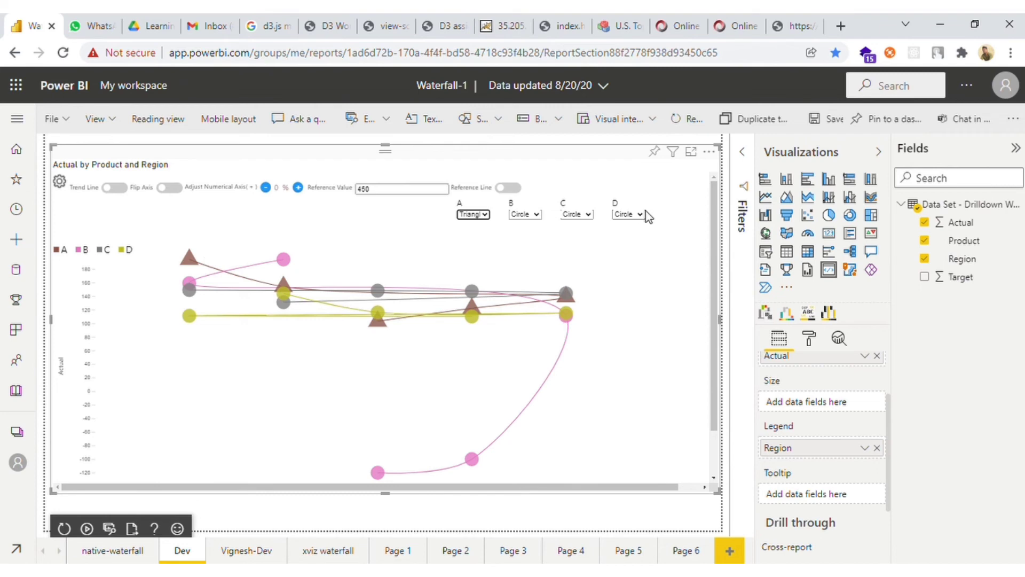
click(537, 218)
click(540, 245)
click(531, 216)
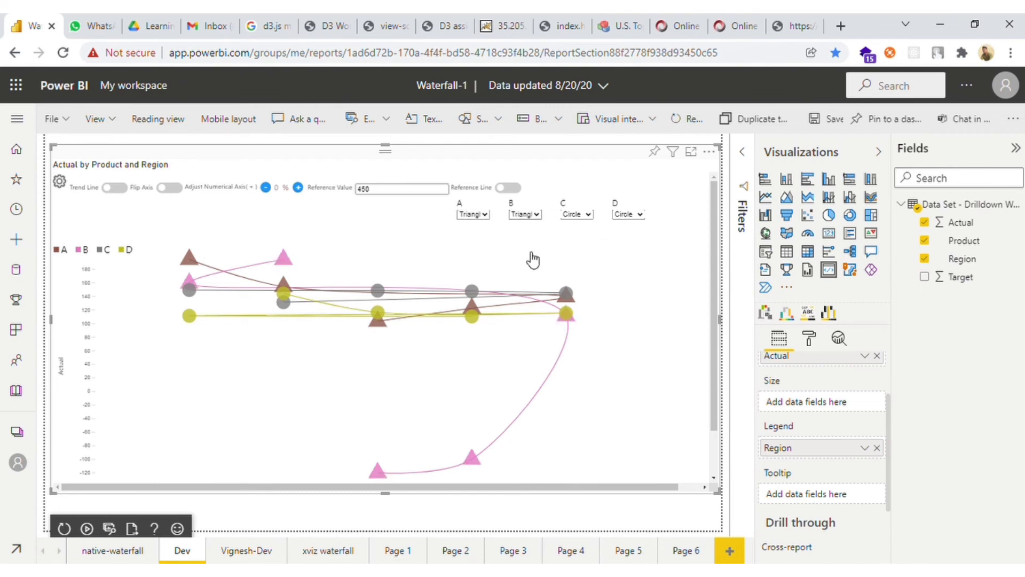
click(533, 258)
click(576, 259)
click(626, 216)
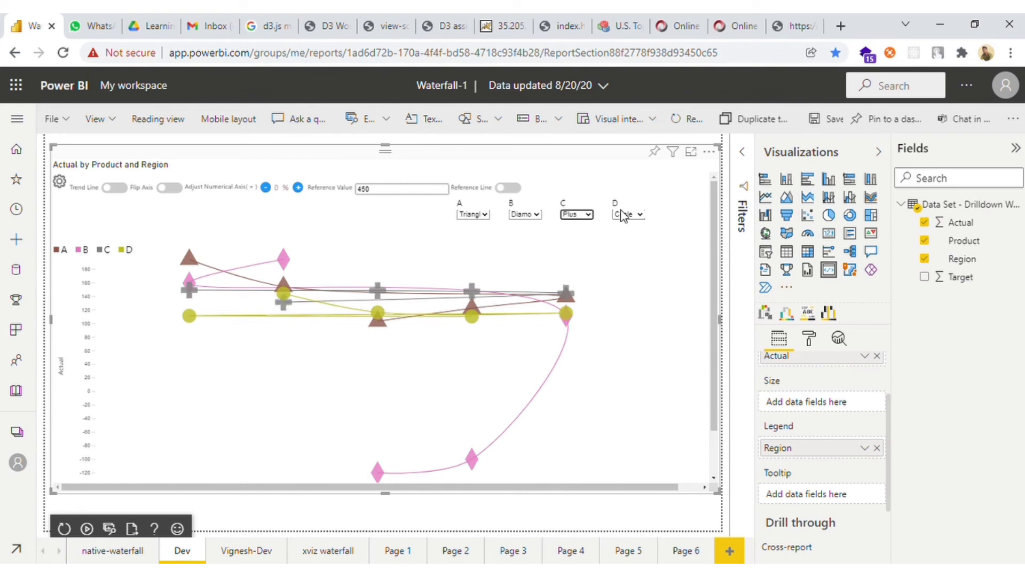
click(646, 292)
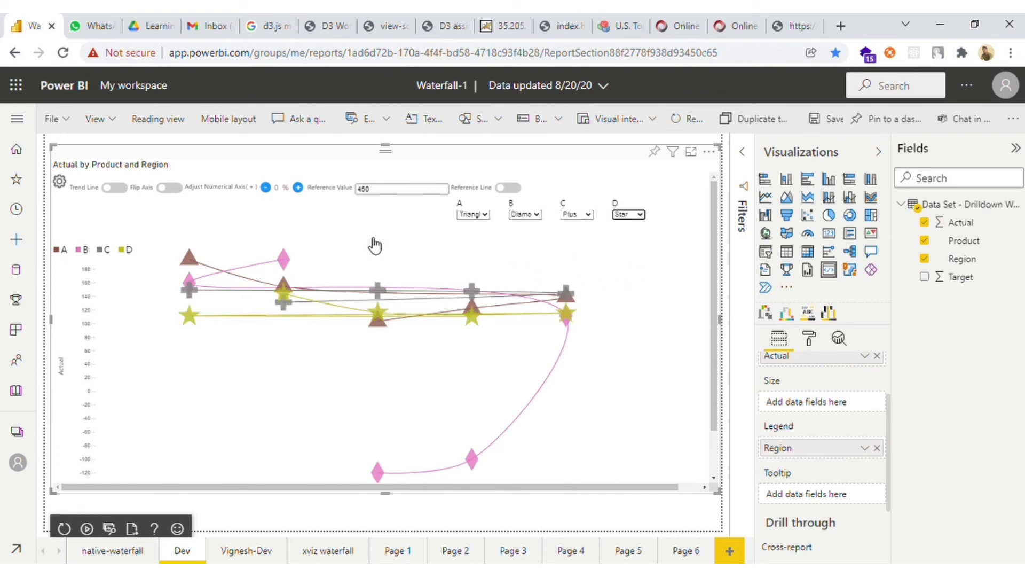